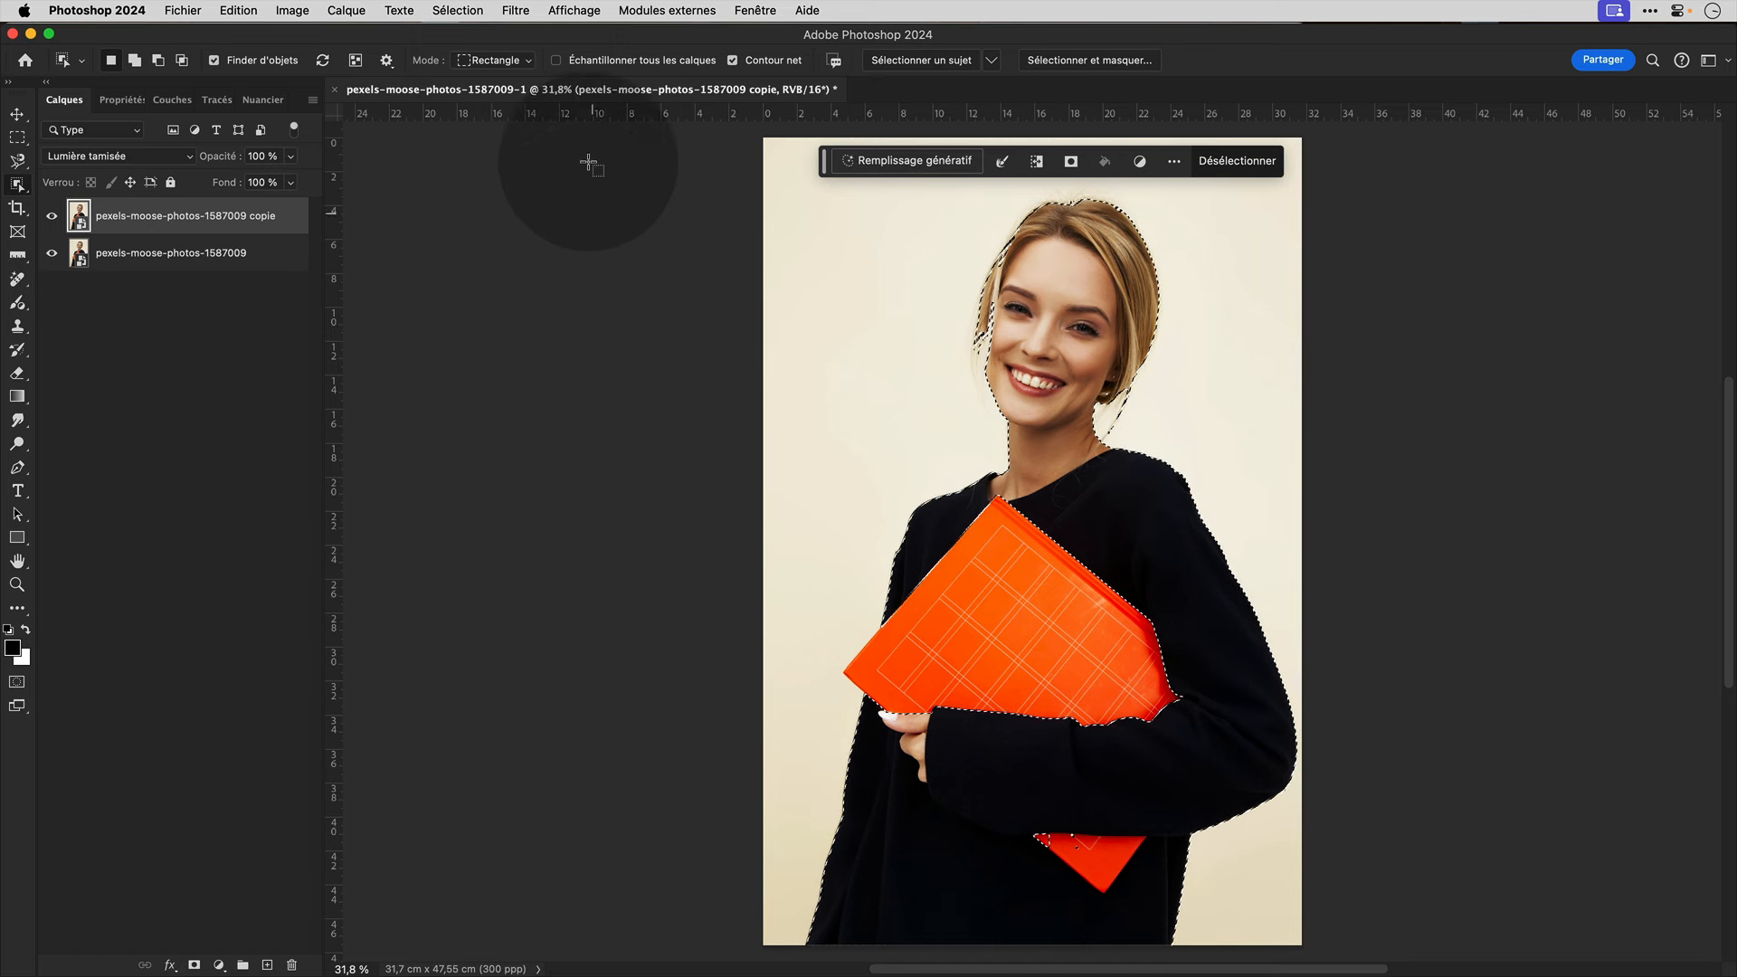
# Contract the selection around the woman by 1 pixel.
pyautogui.click(448, 12)
pyautogui.moveTo(664, 276)
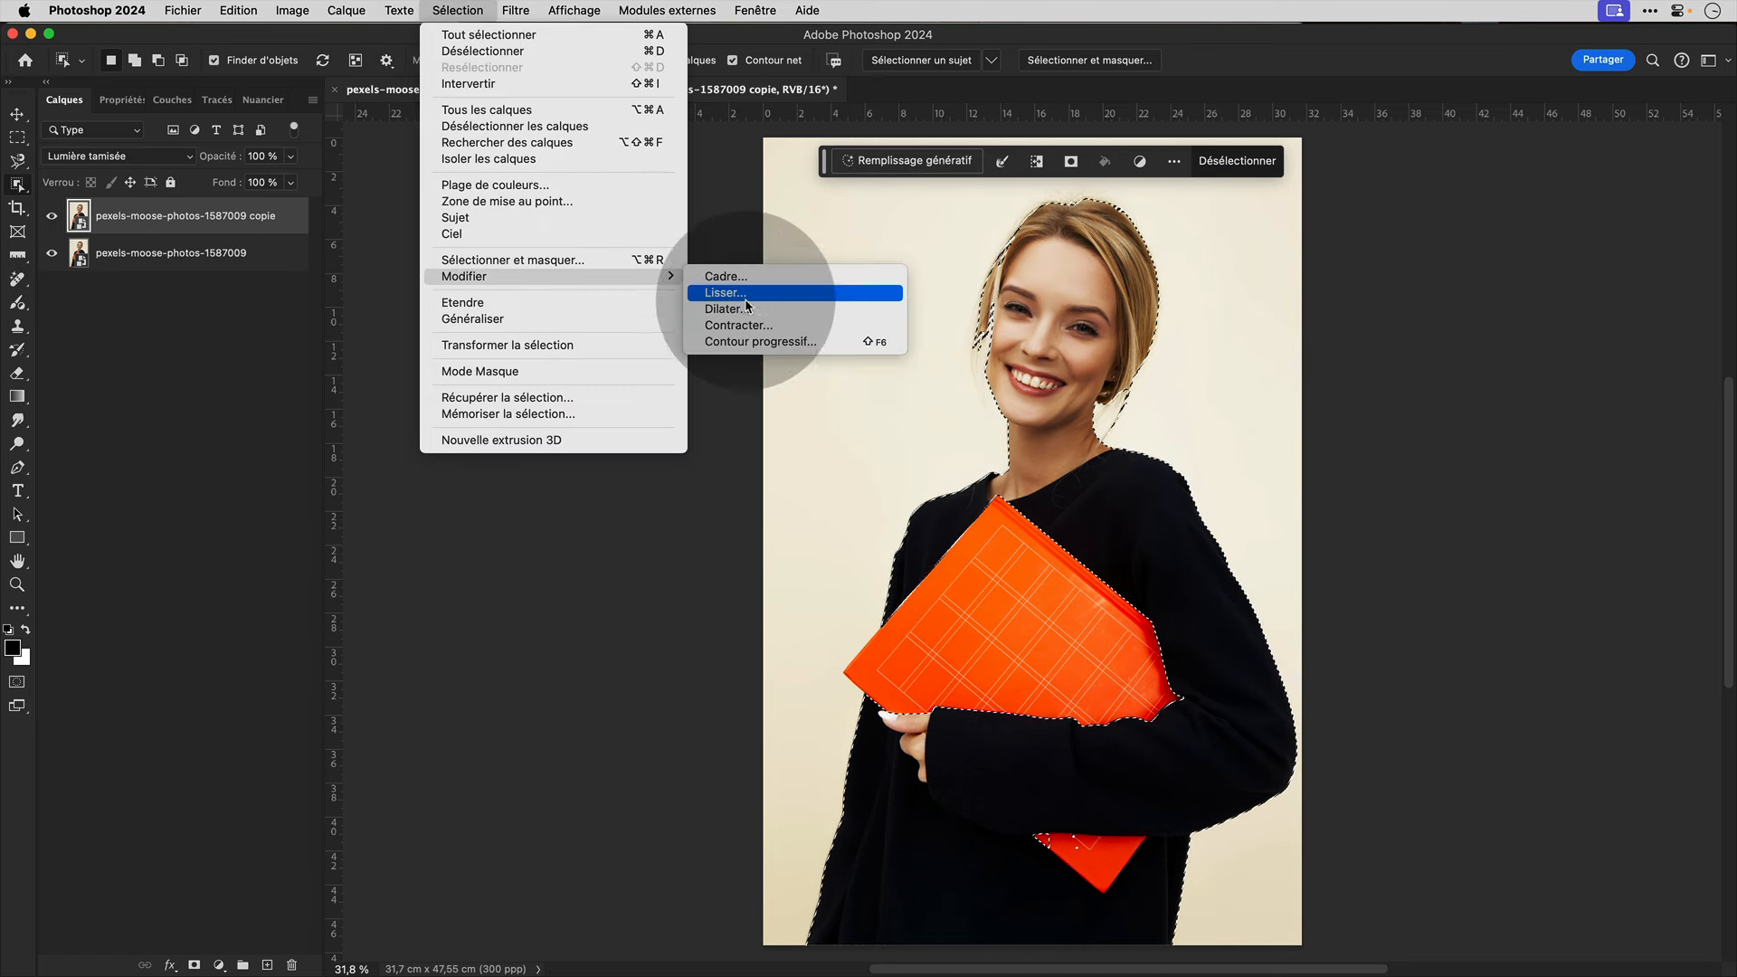
pyautogui.click(754, 326)
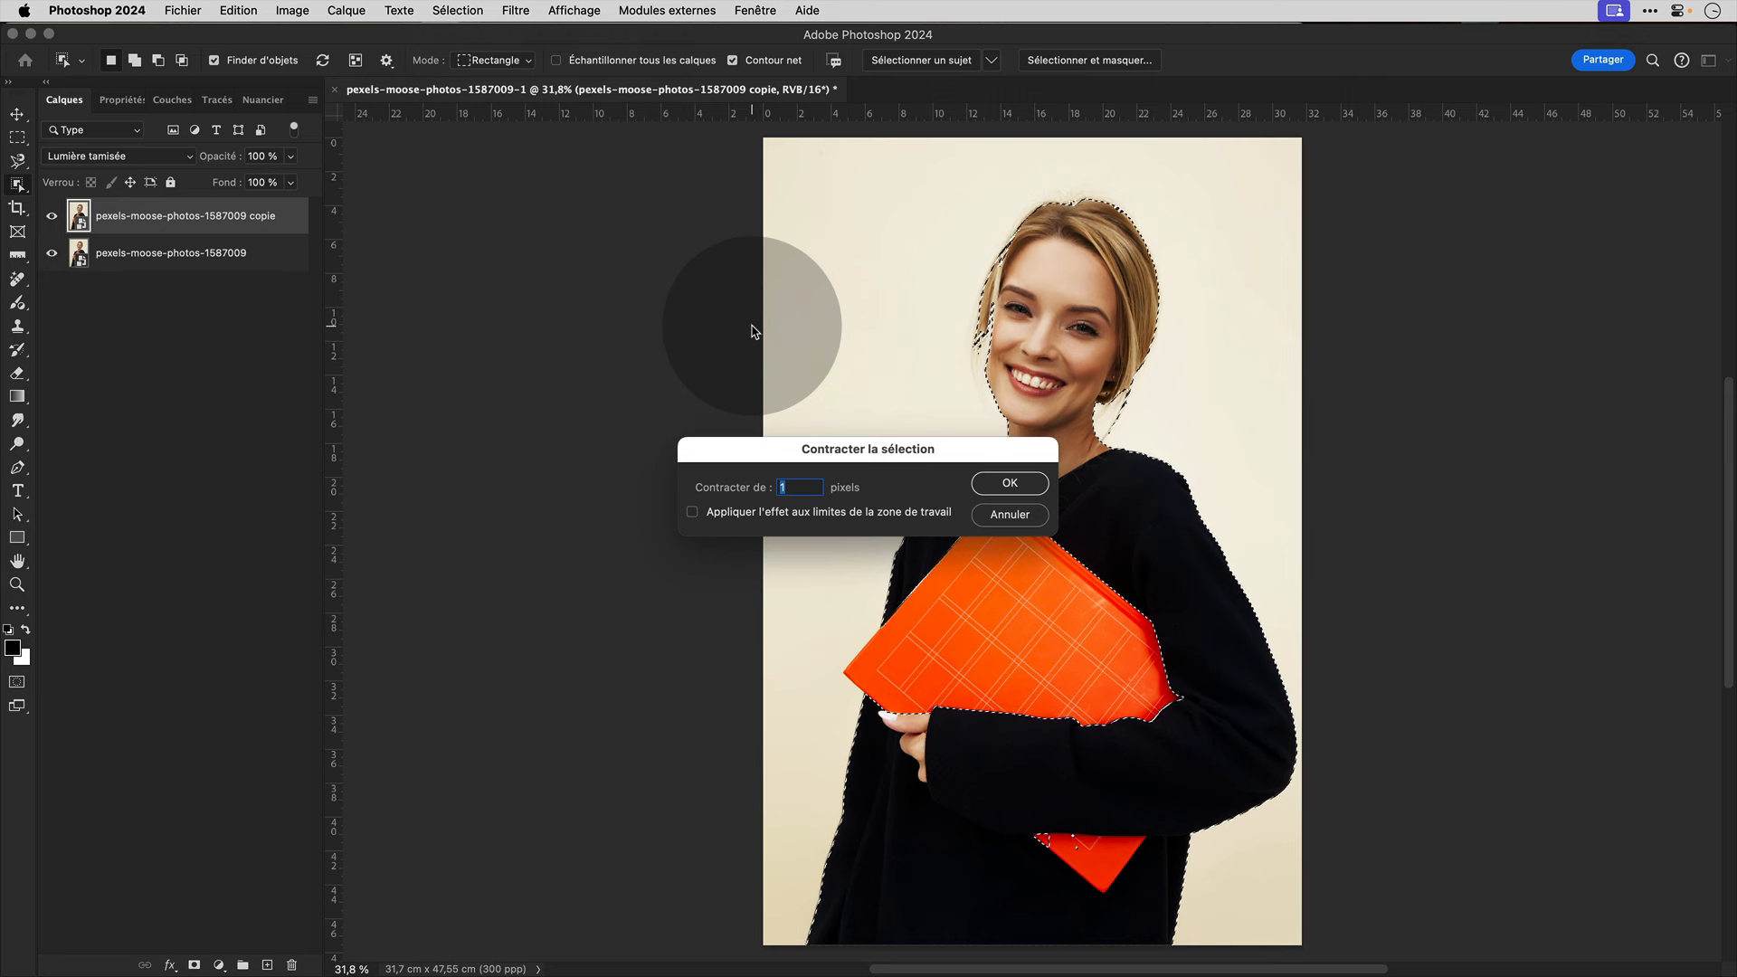
pyautogui.press('Return')
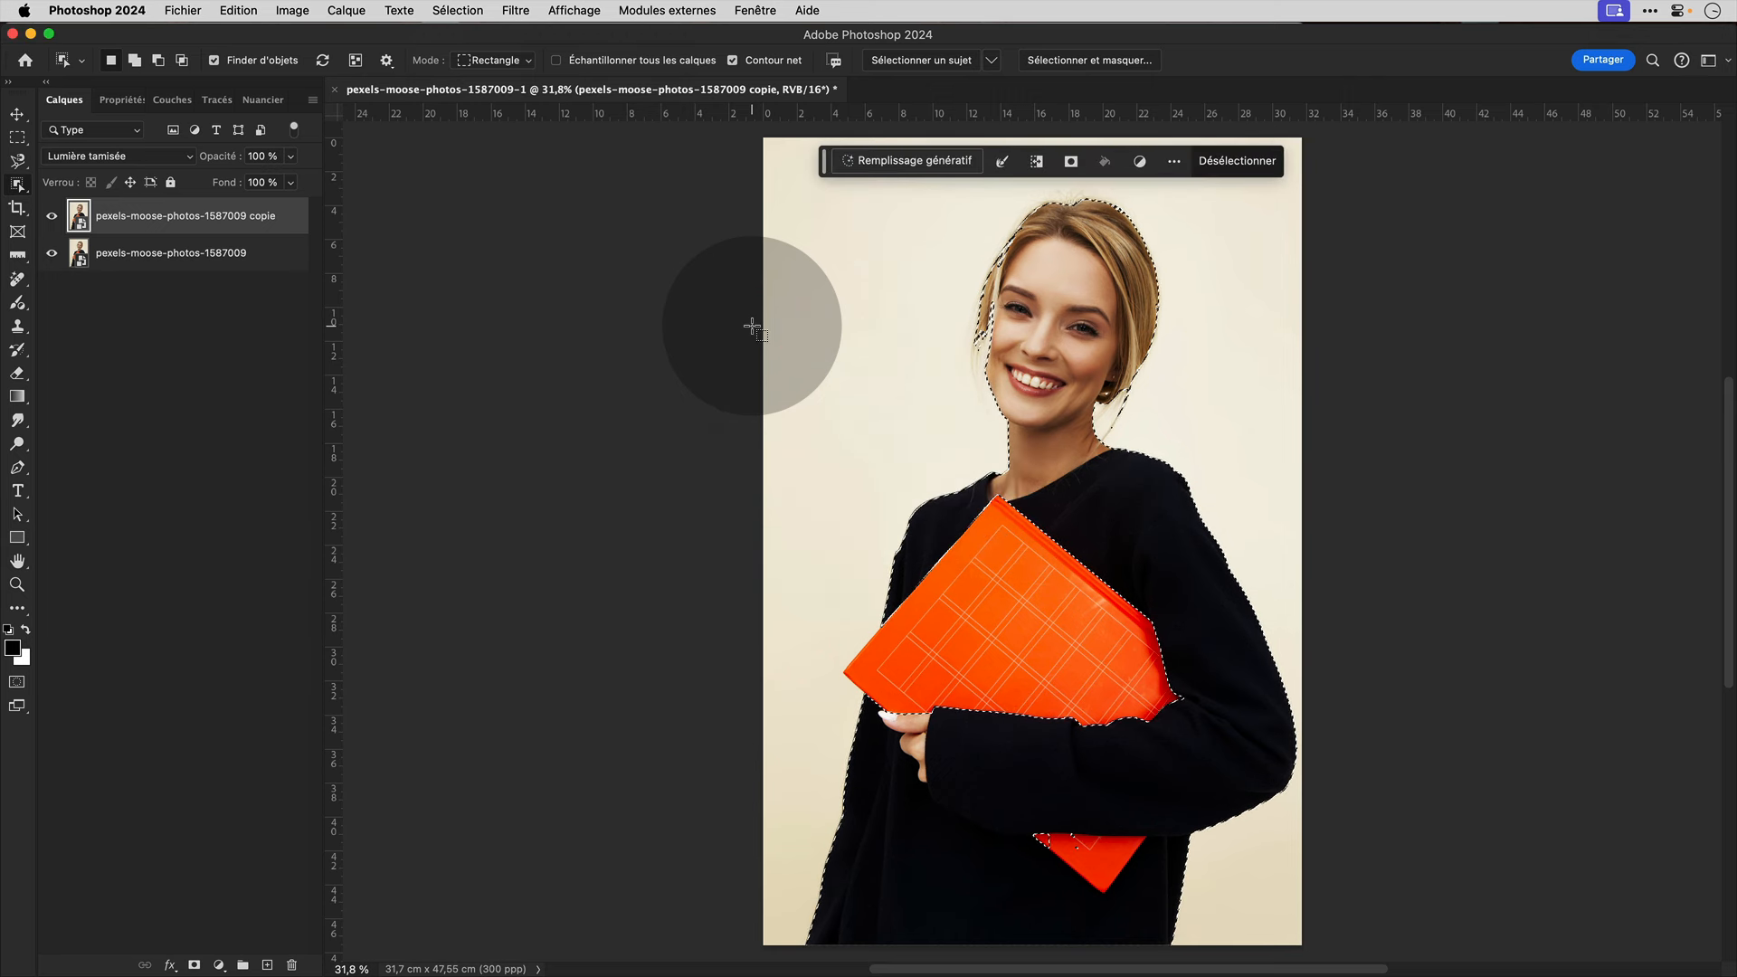
# Feather the selection around the woman with a radius of 2 pixels.
pyautogui.click(458, 10)
pyautogui.moveTo(493, 276)
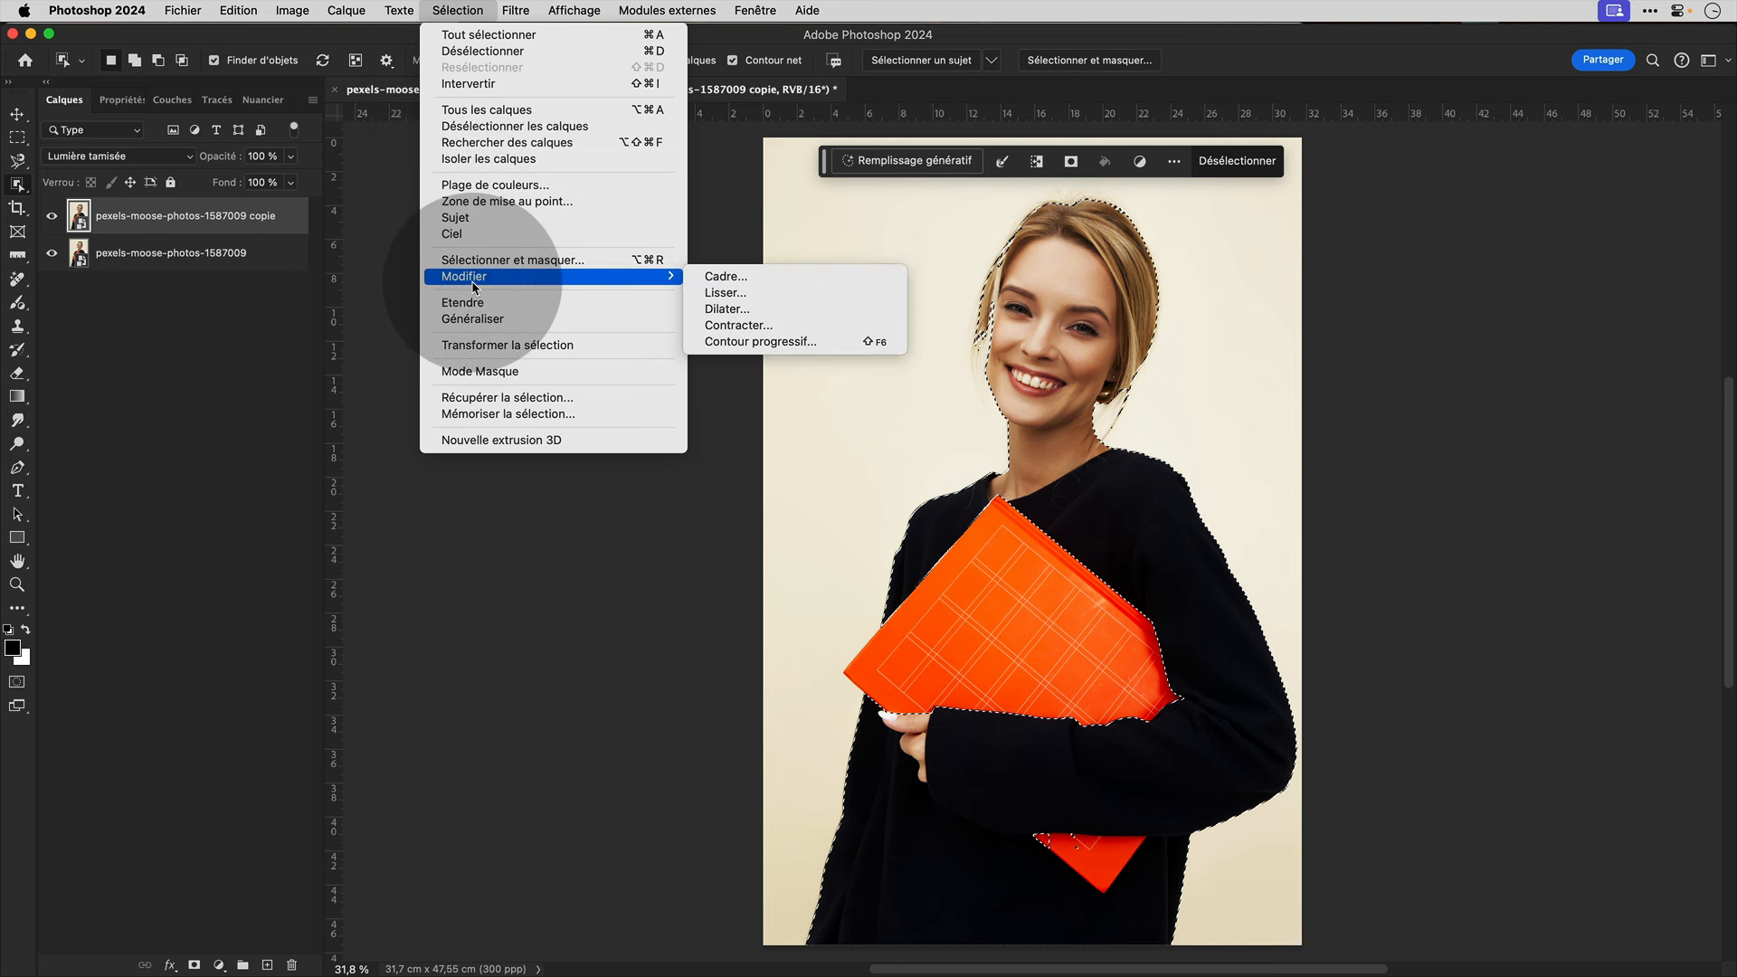
pyautogui.click(803, 342)
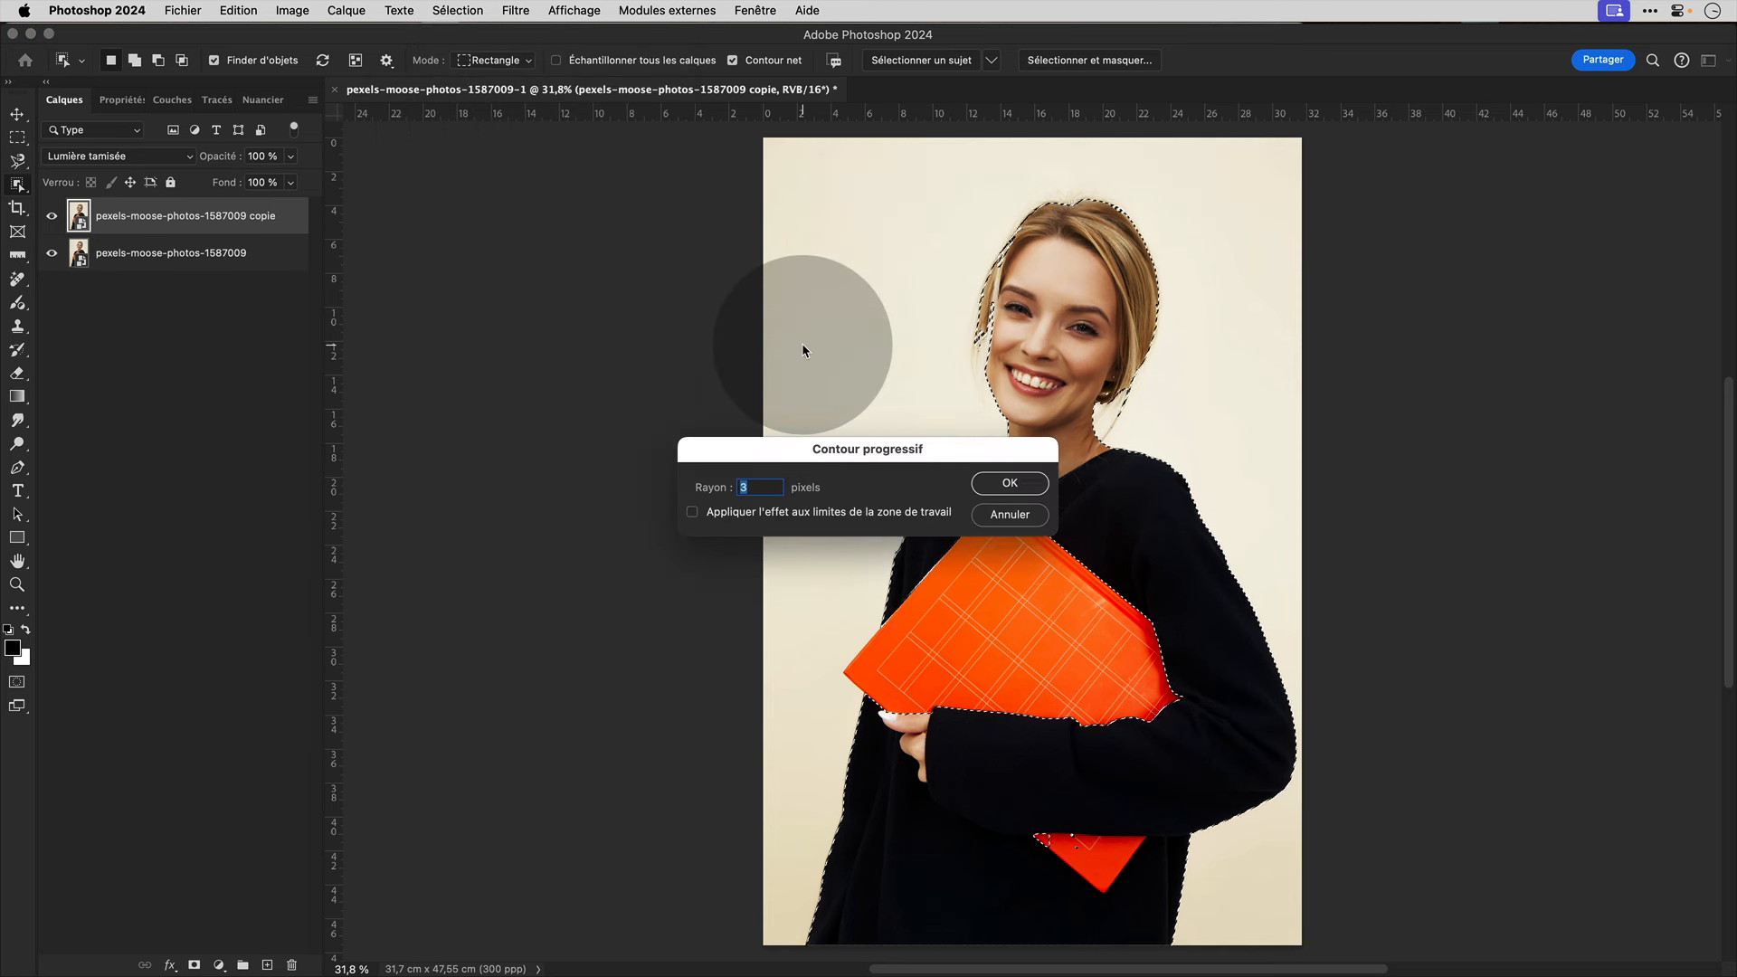
pyautogui.write('2')
pyautogui.press('Return')
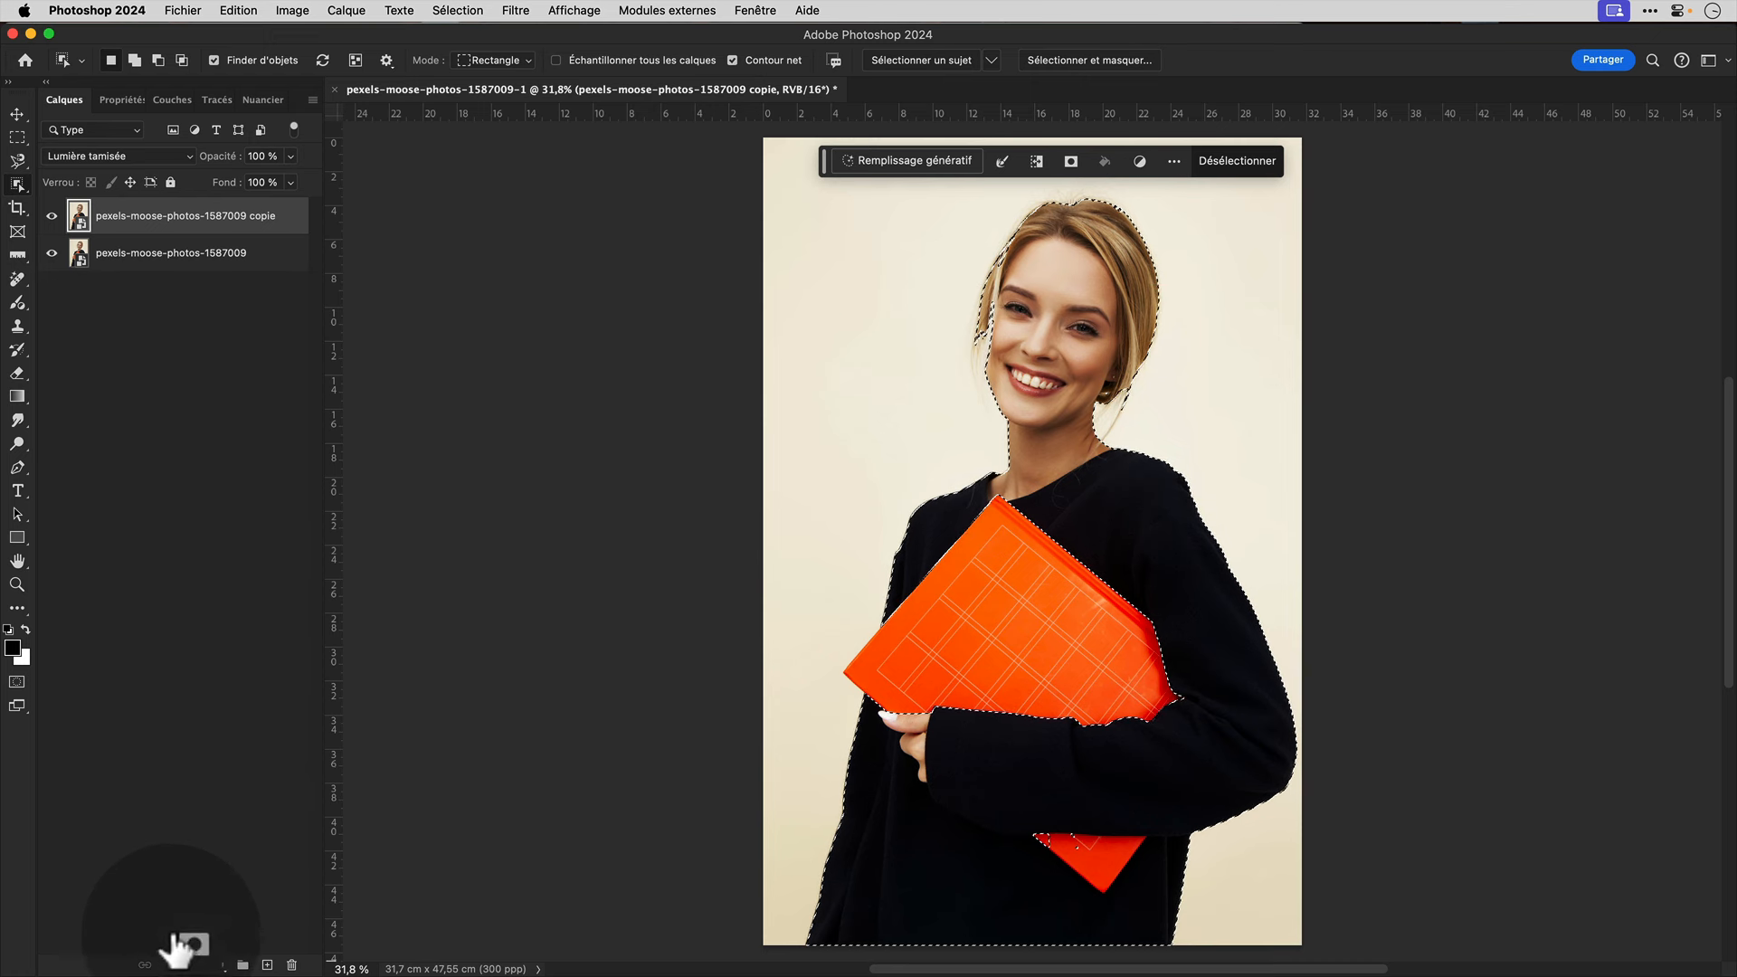
# Add a layer mask from the selection to the Lumière tamisée copy layer and compare the photo with and without that layer.
pyautogui.click(193, 965)
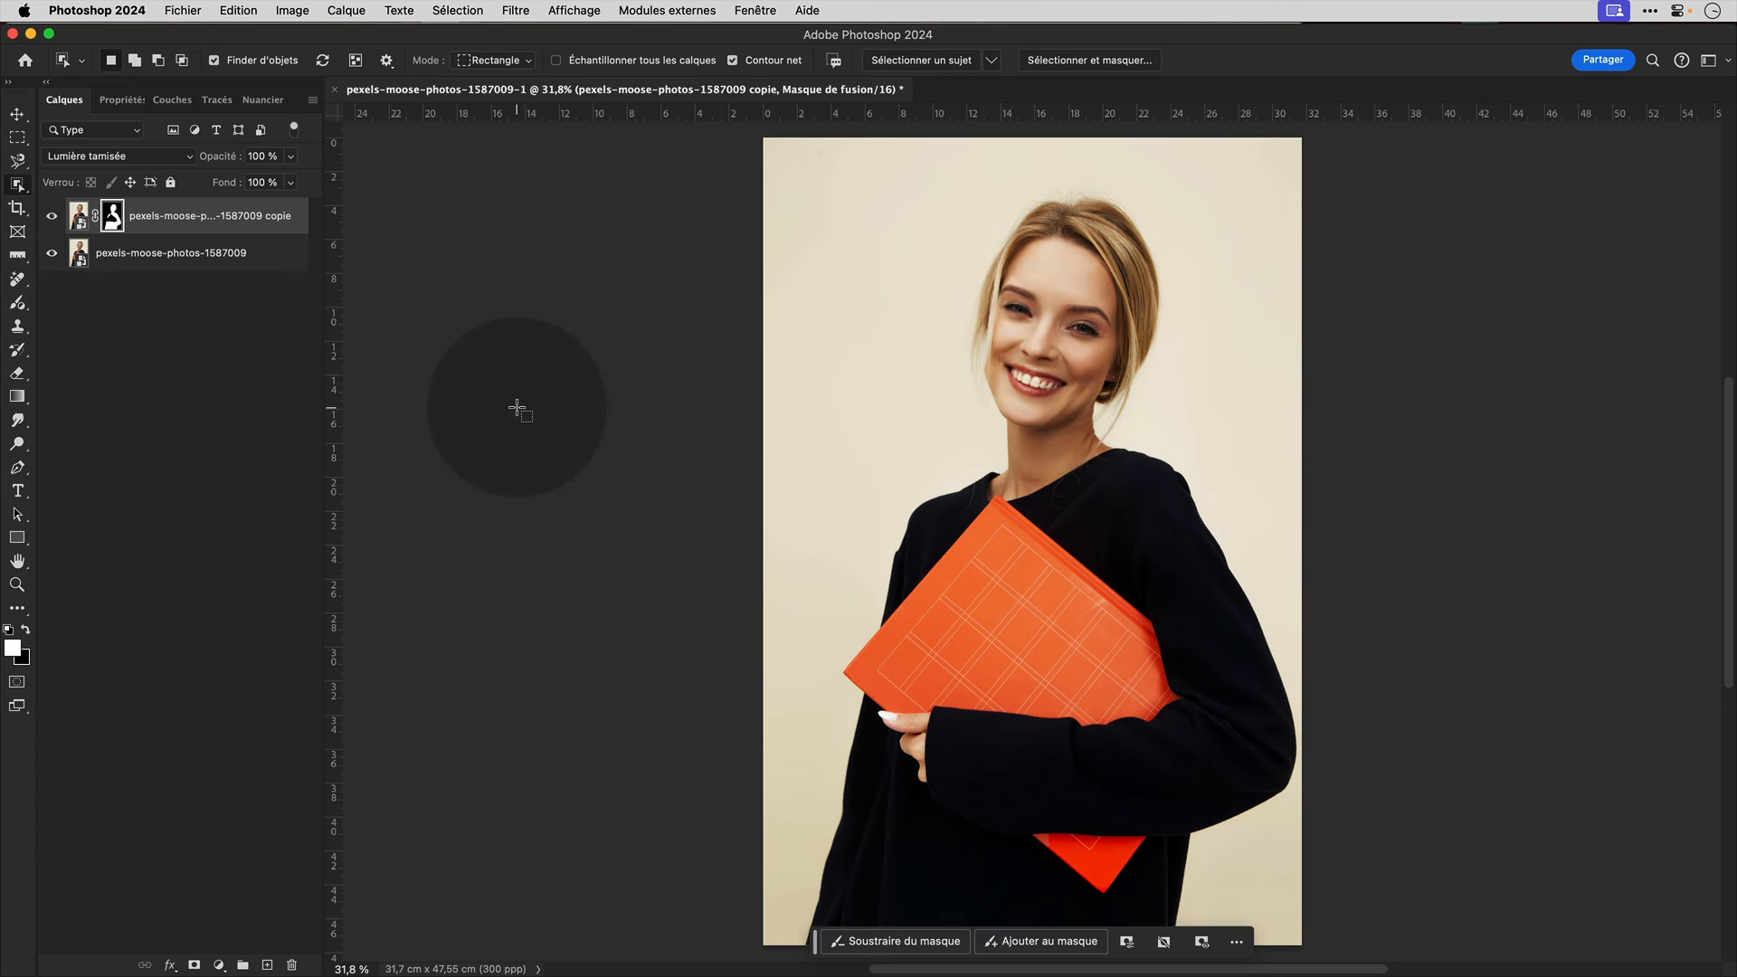
pyautogui.click(51, 215)
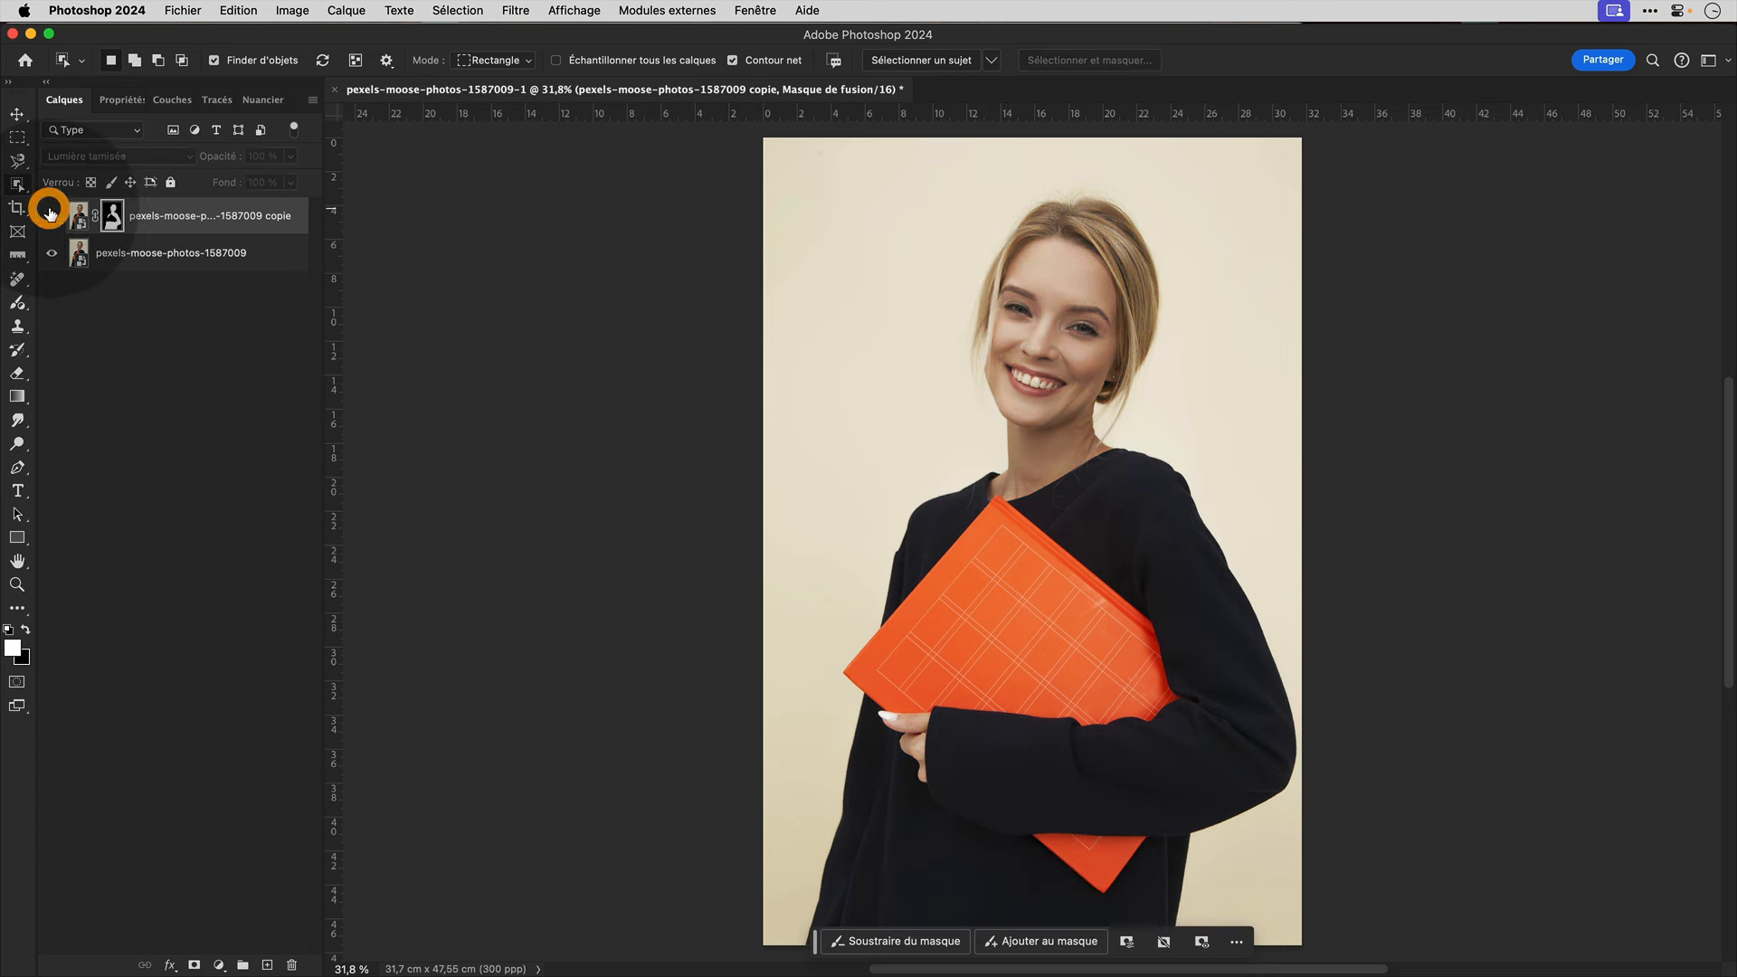
pyautogui.click(50, 216)
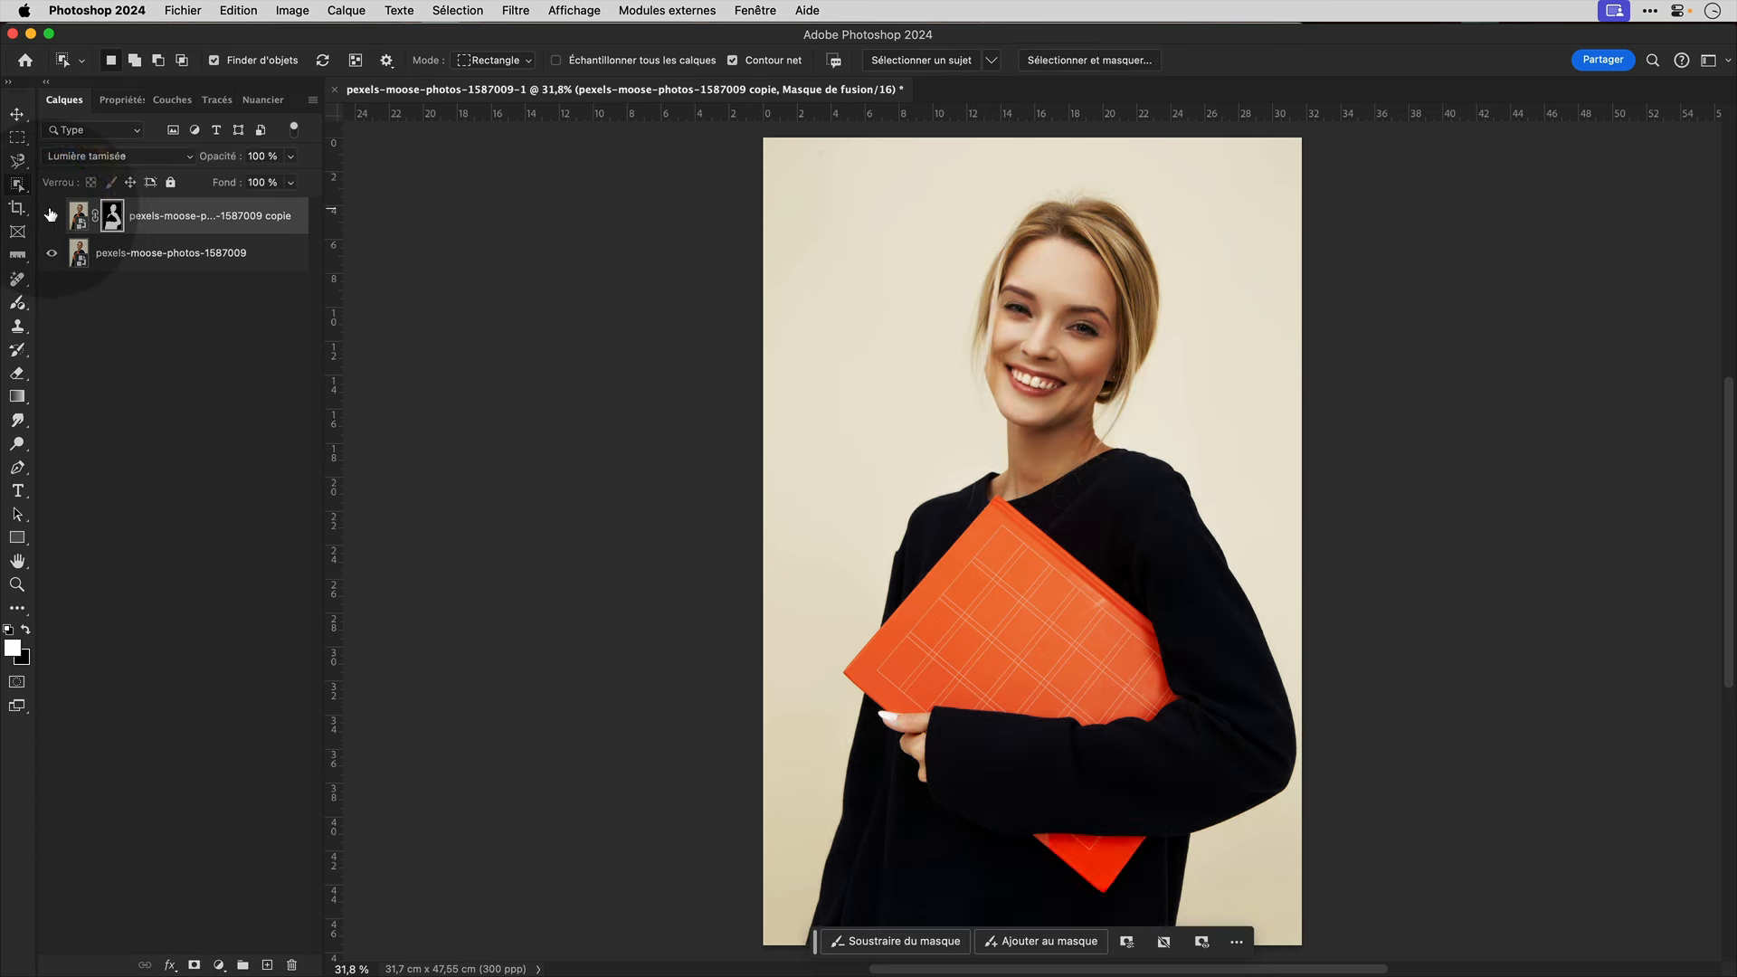
# Move the contextual task bar up over the orange folder in the photo.
pyautogui.click(581, 348)
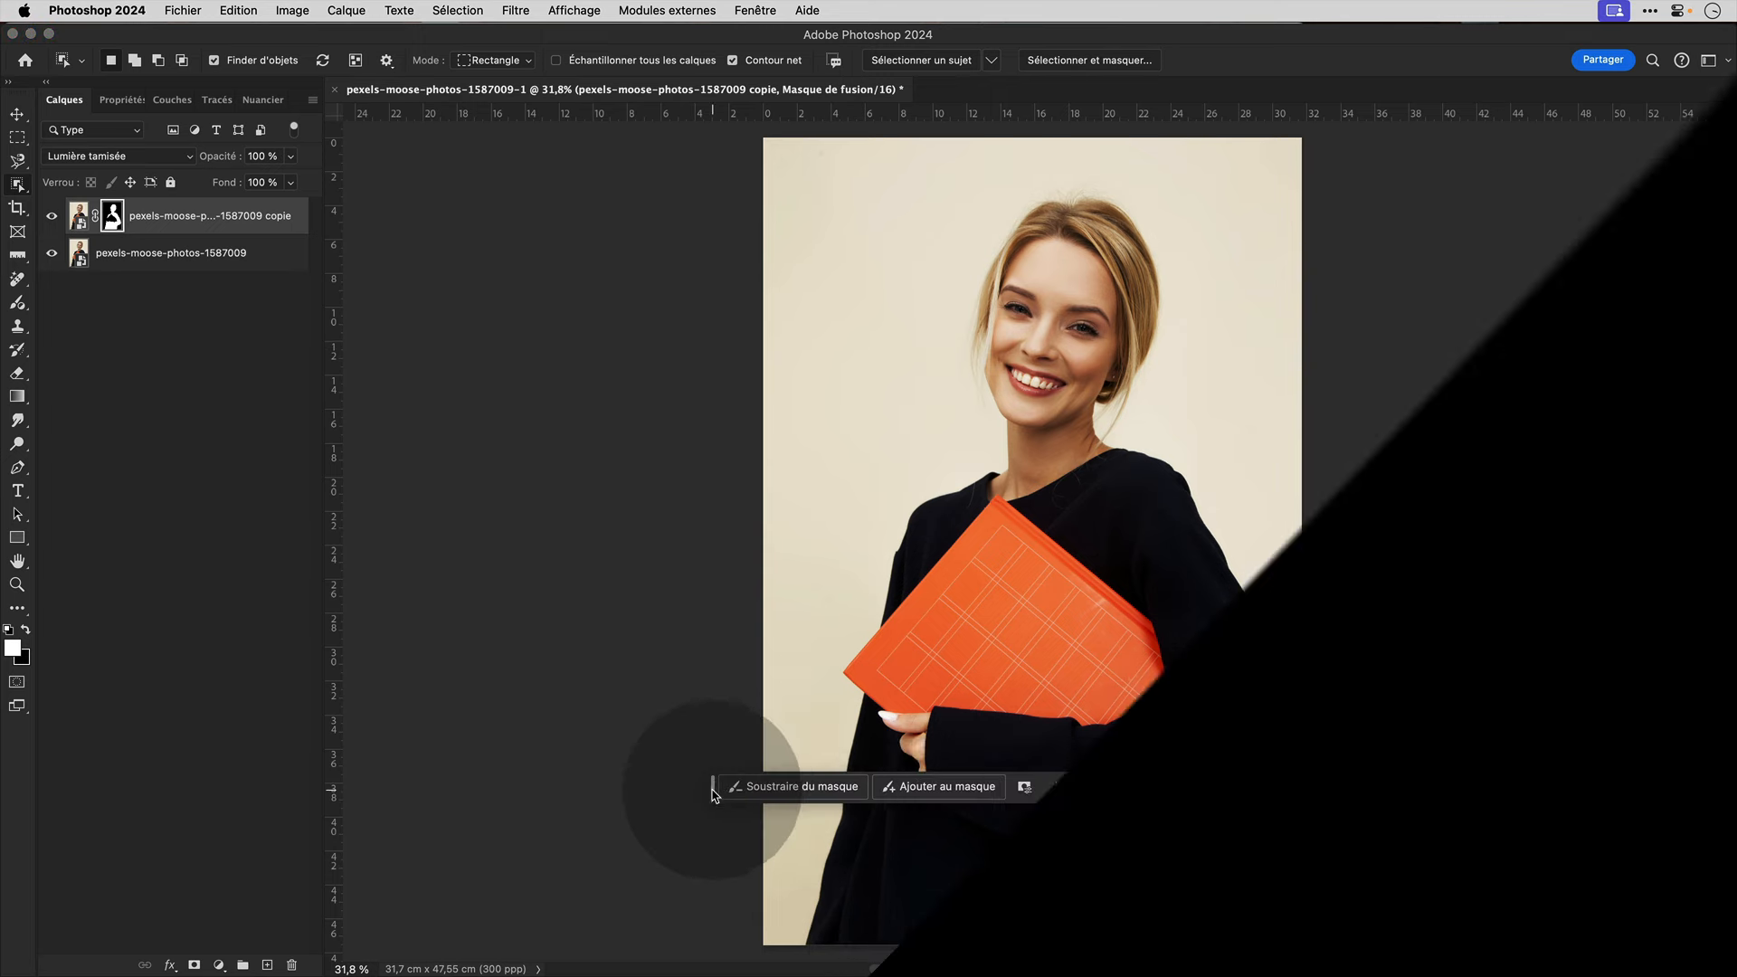
pyautogui.moveTo(714, 787); pyautogui.dragTo(753, 581)
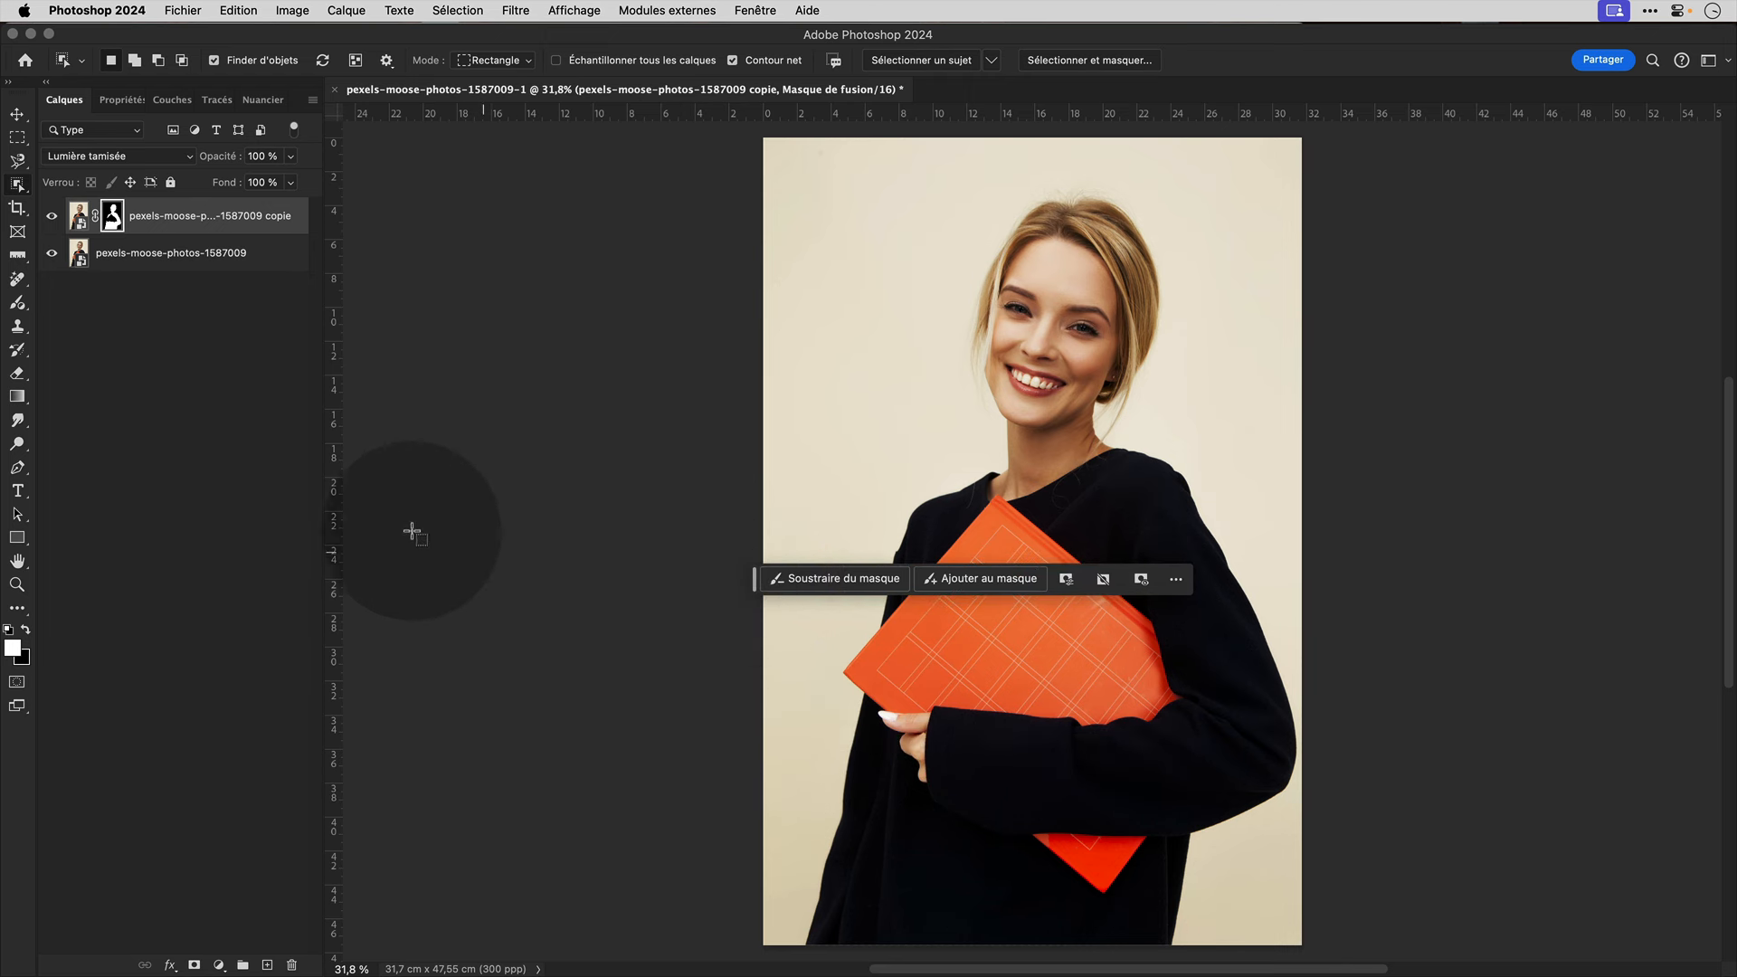
# Paint a Teinte/Saturation adjustment over the woman's neck and face with the Adjustment Brush, and return to the layer list.
pyautogui.click(19, 305)
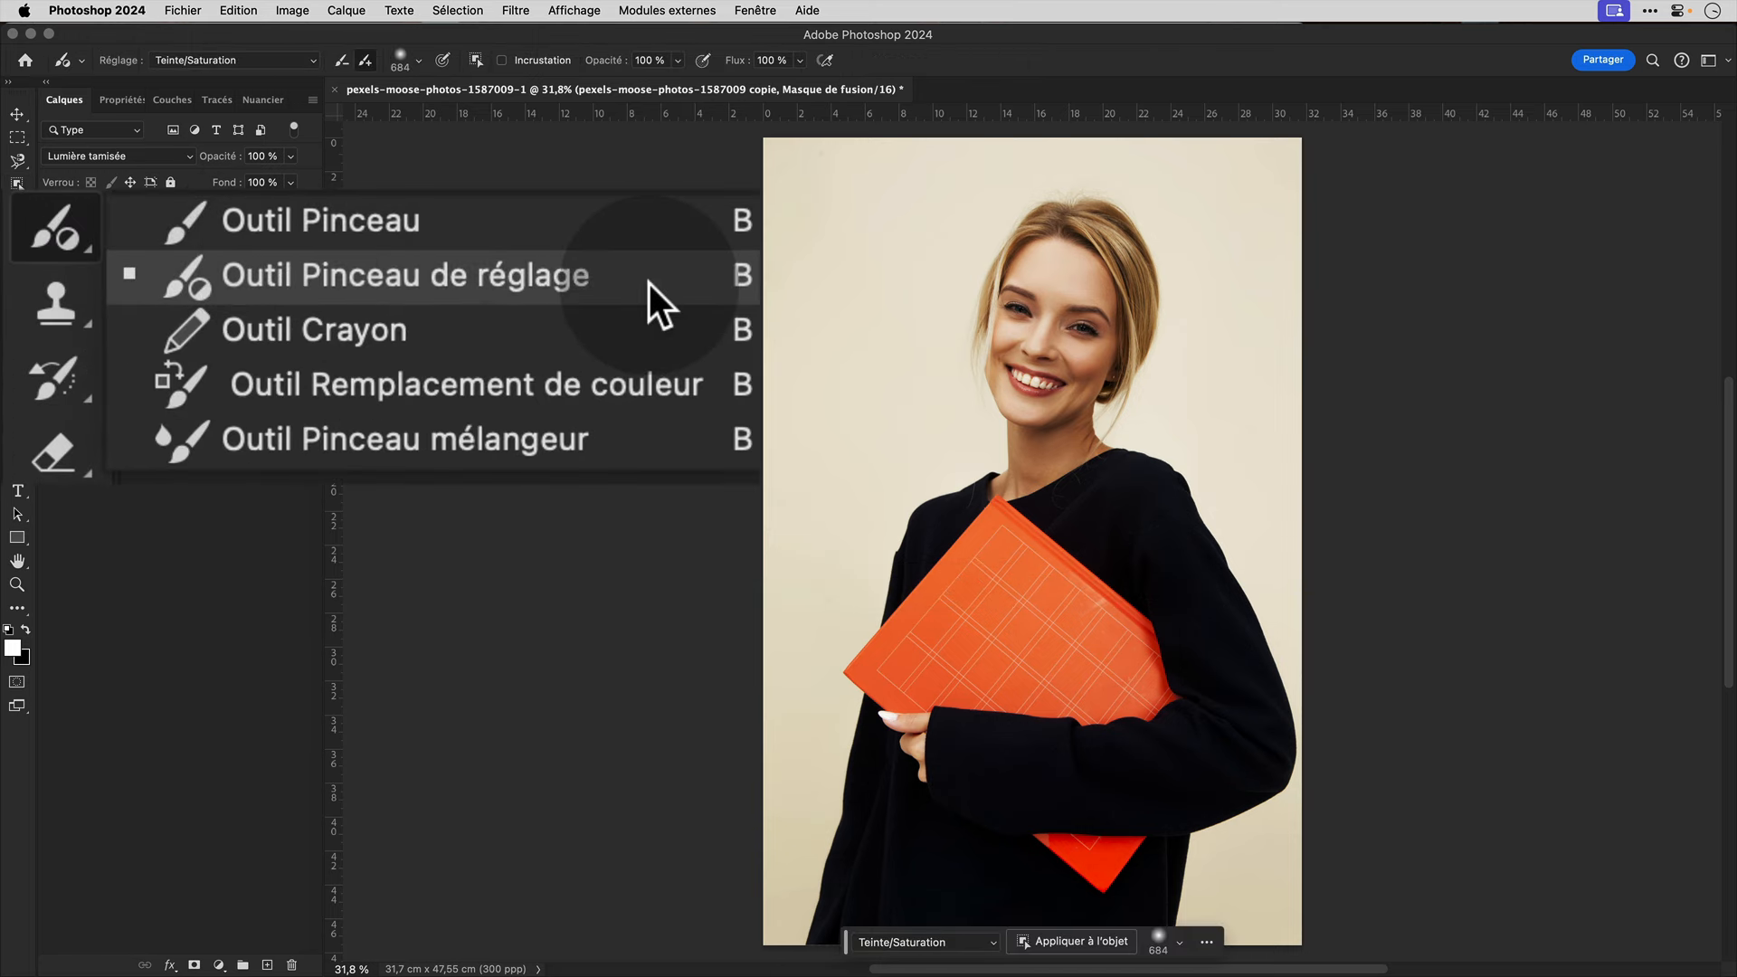
pyautogui.click(207, 325)
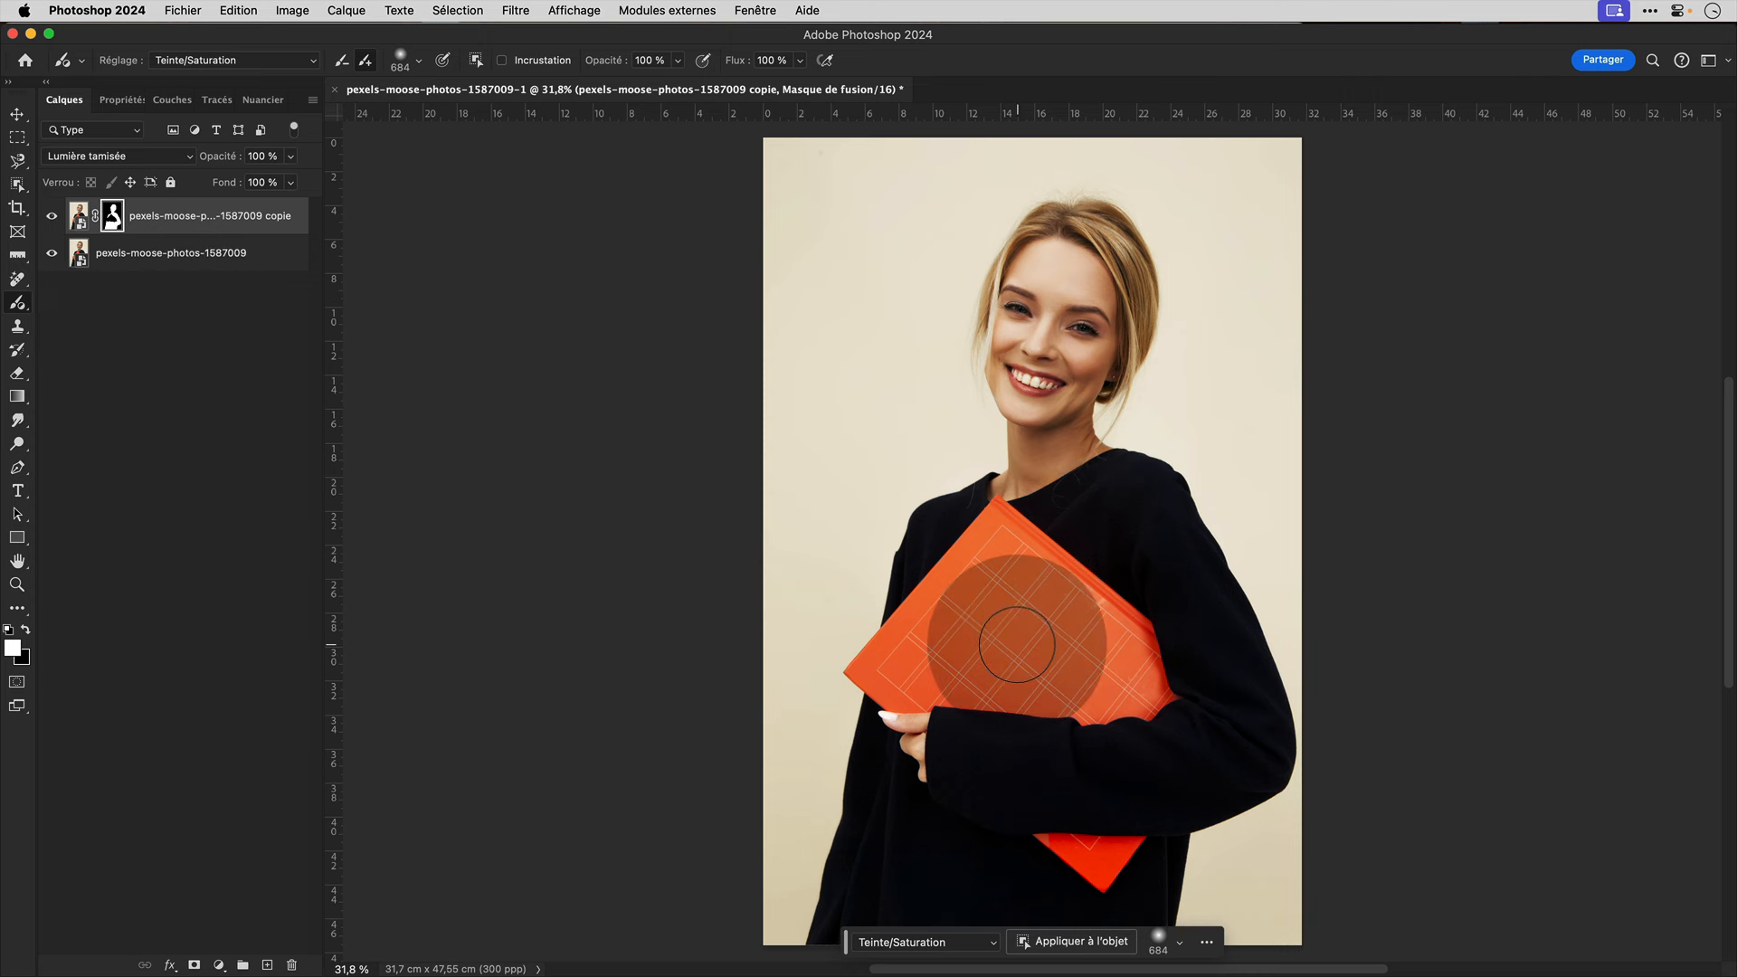
pyautogui.click(990, 943)
pyautogui.scroll(-5, 991, 943)
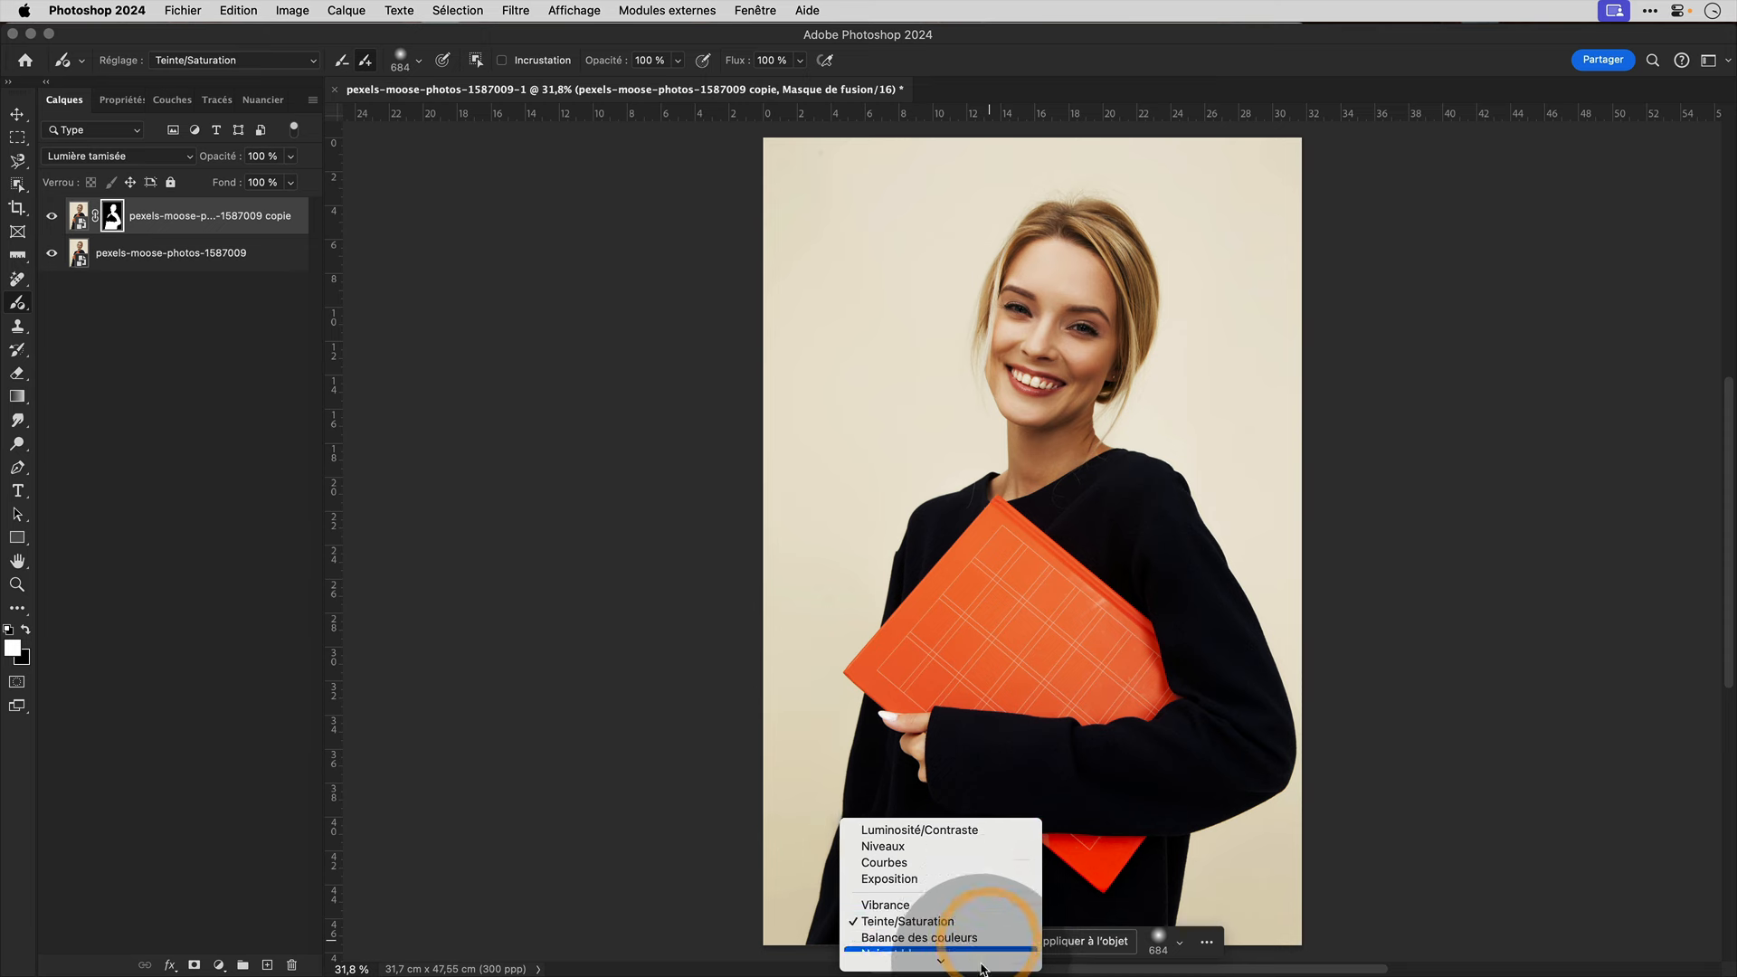
pyautogui.click(981, 784)
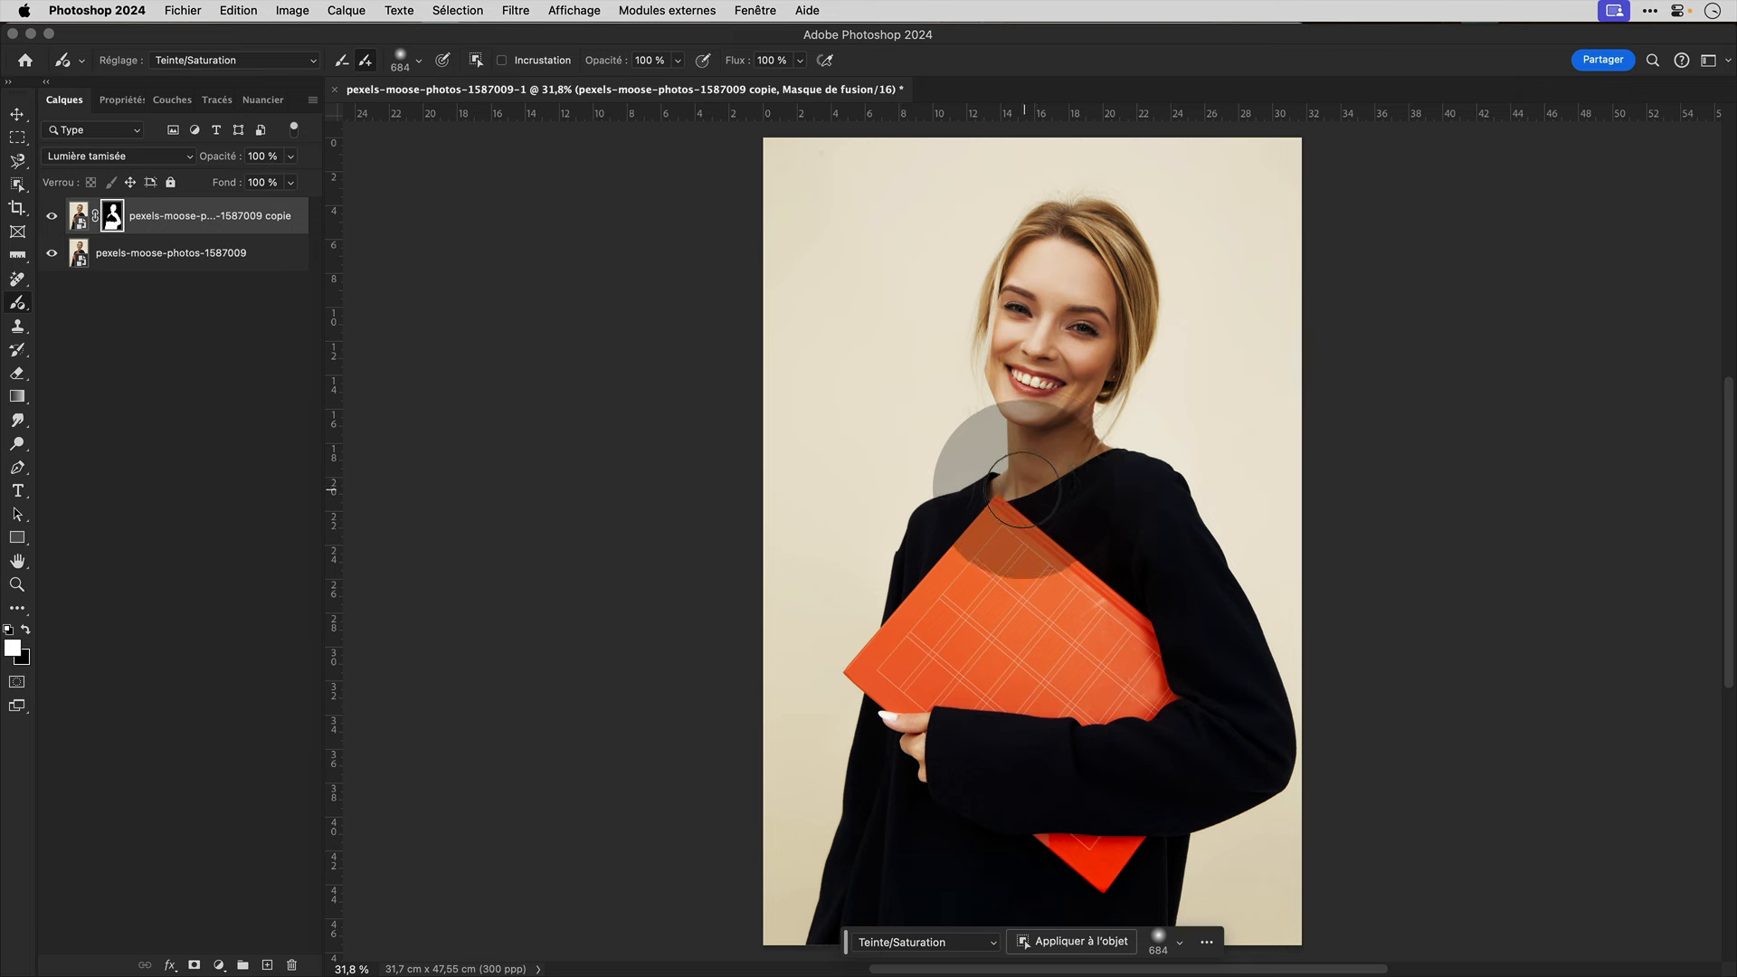
pyautogui.moveTo(1025, 482)
pyautogui.mouseDown()
pyautogui.moveTo(1061, 439)
pyautogui.moveTo(1077, 262)
pyautogui.moveTo(1008, 276)
pyautogui.moveTo(1026, 398)
pyautogui.mouseUp()
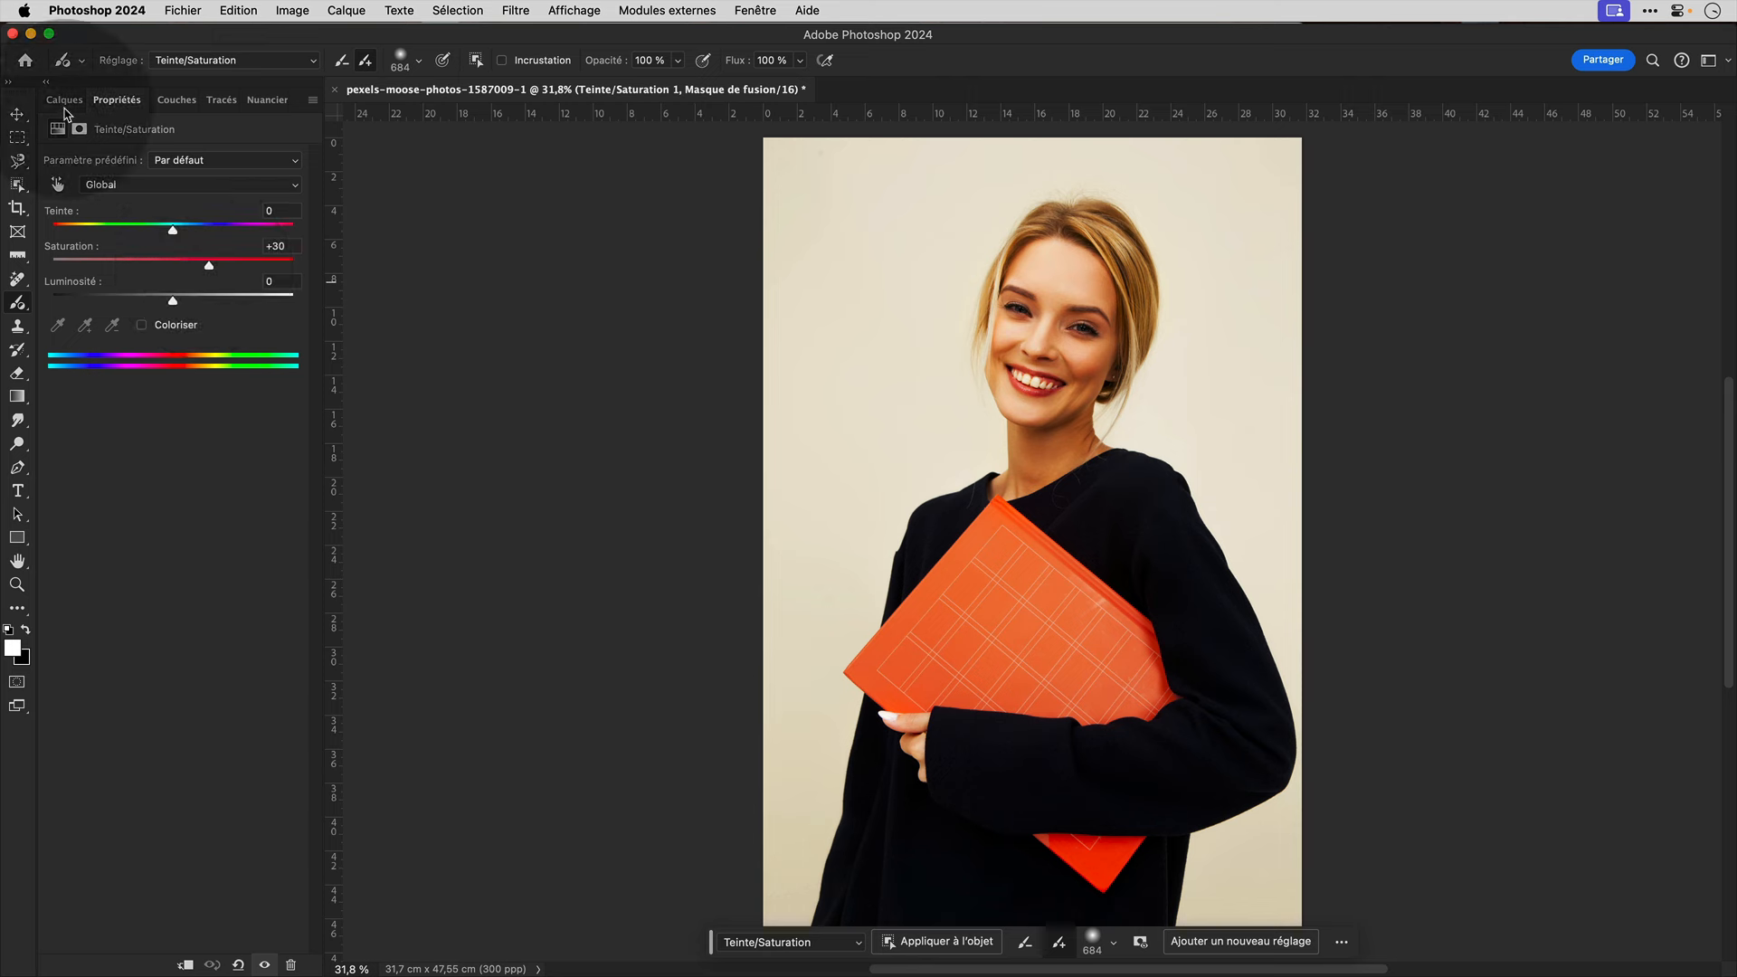
pyautogui.click(65, 101)
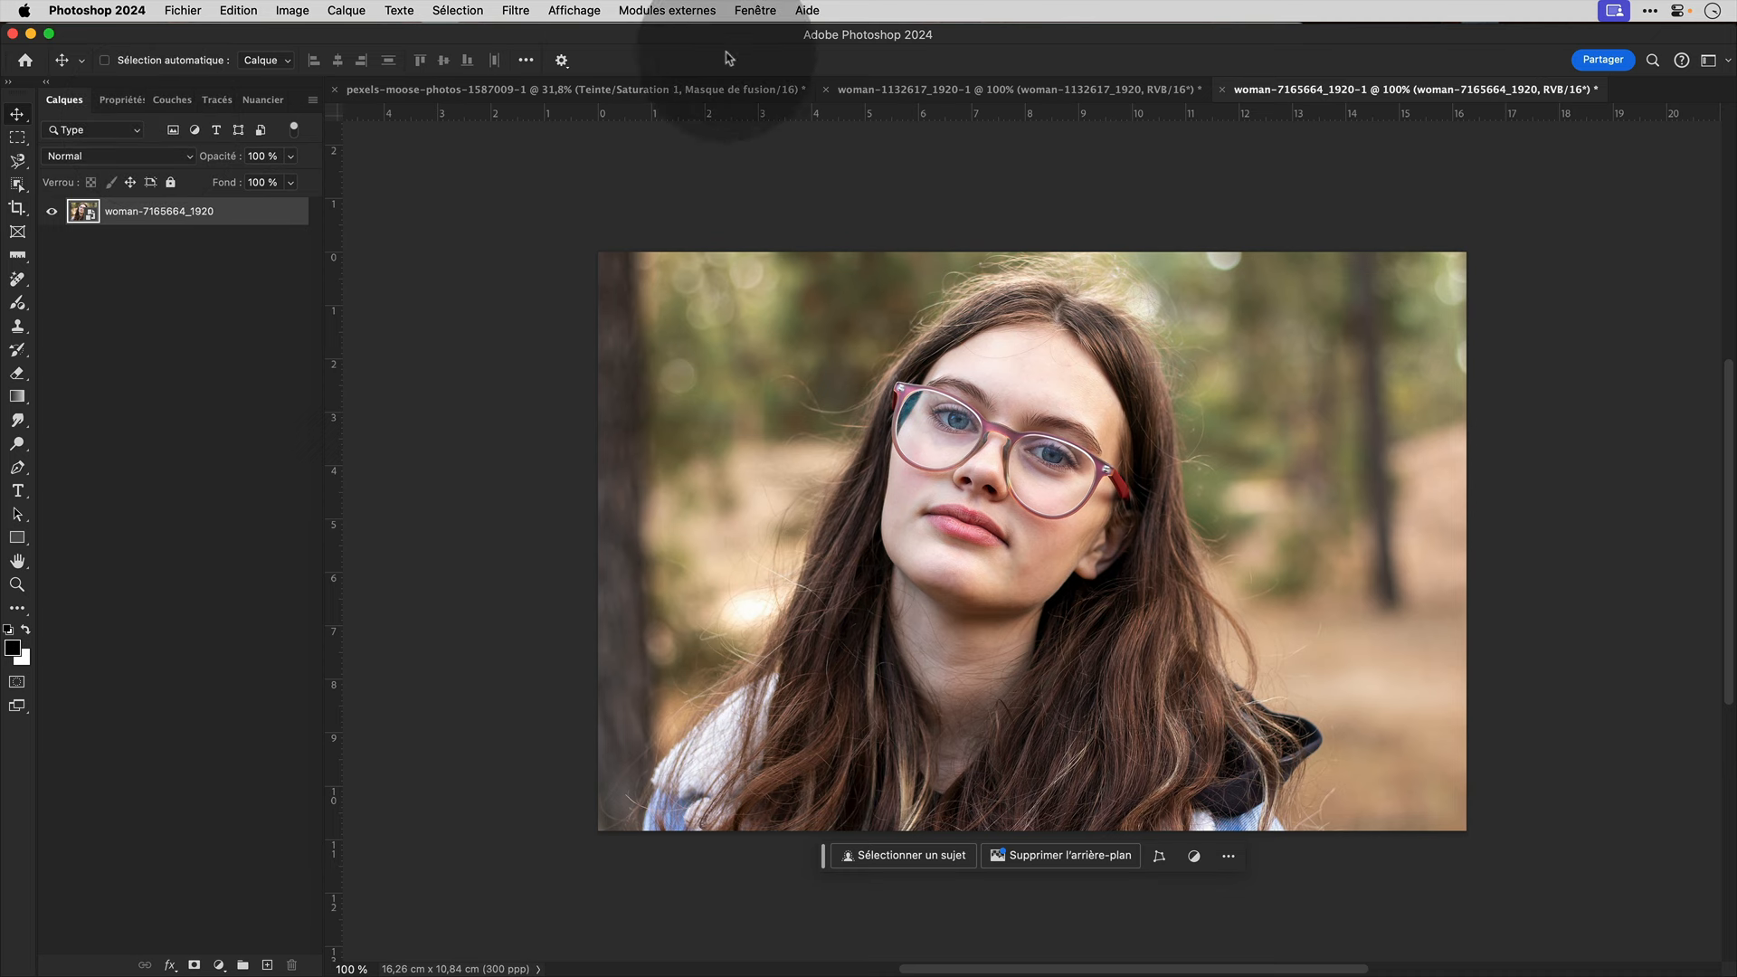
# In woman-1132617_1920-1, duplicate the photo layer, blend the copy with Lumière tamisée, and compare with the copy hidden.
pyautogui.click(891, 91)
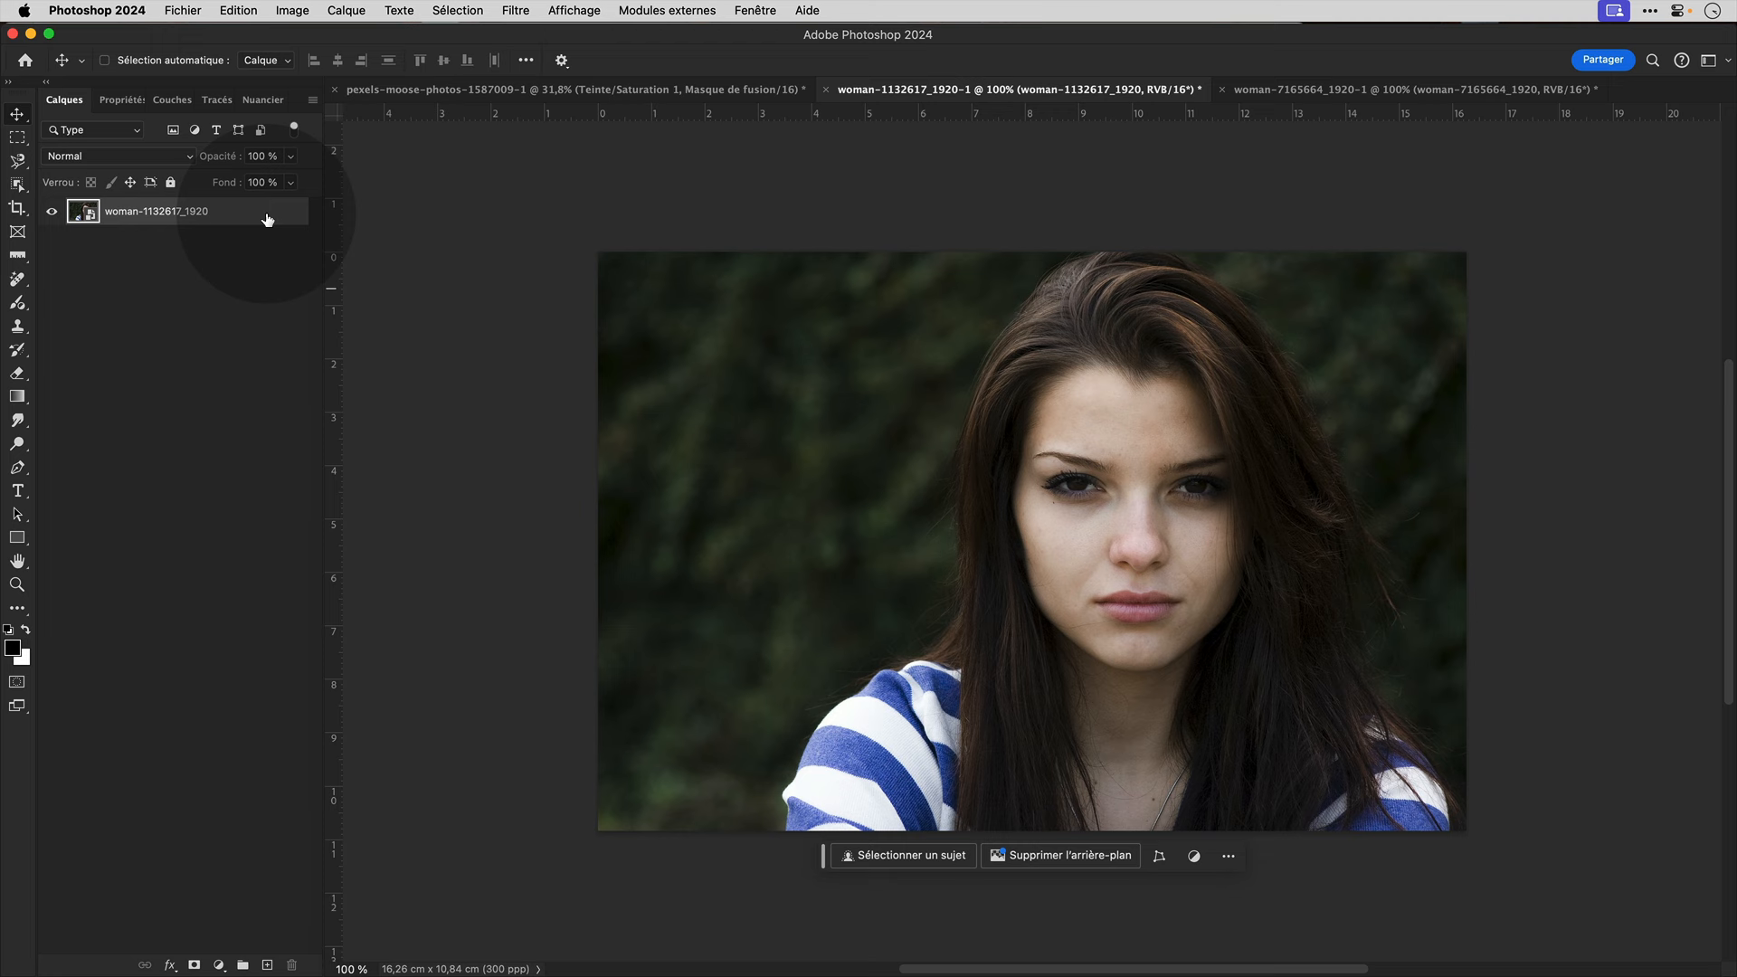
pyautogui.press('super+j')
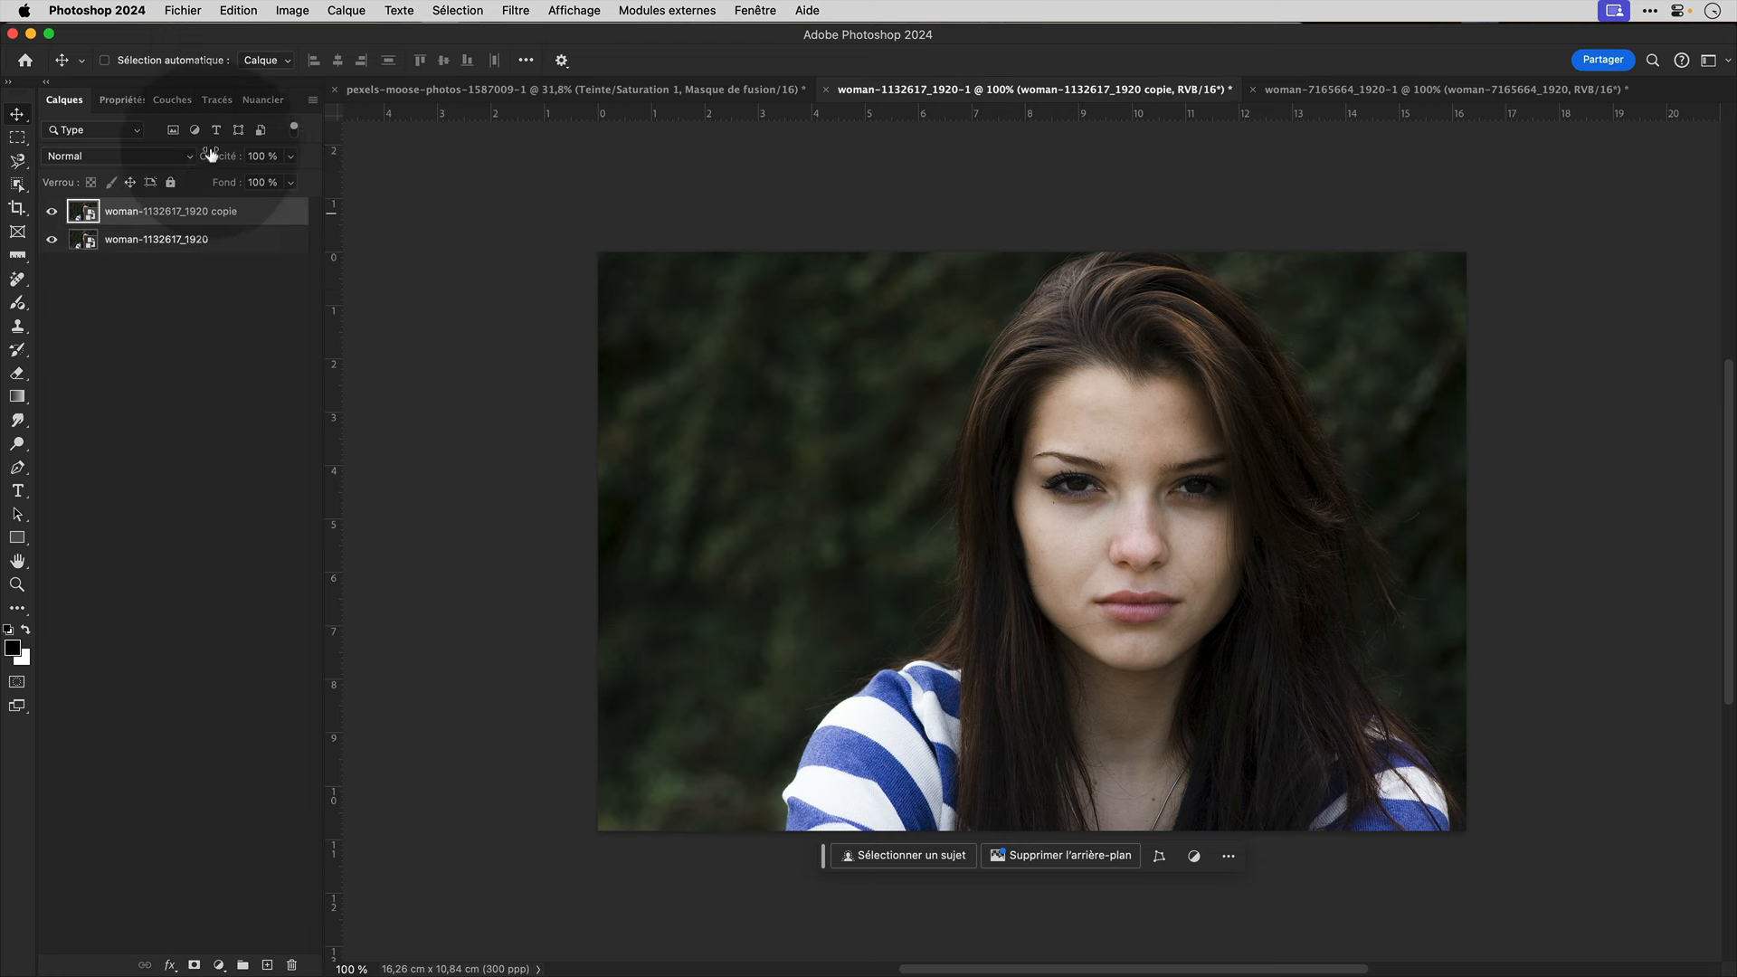
pyautogui.click(180, 156)
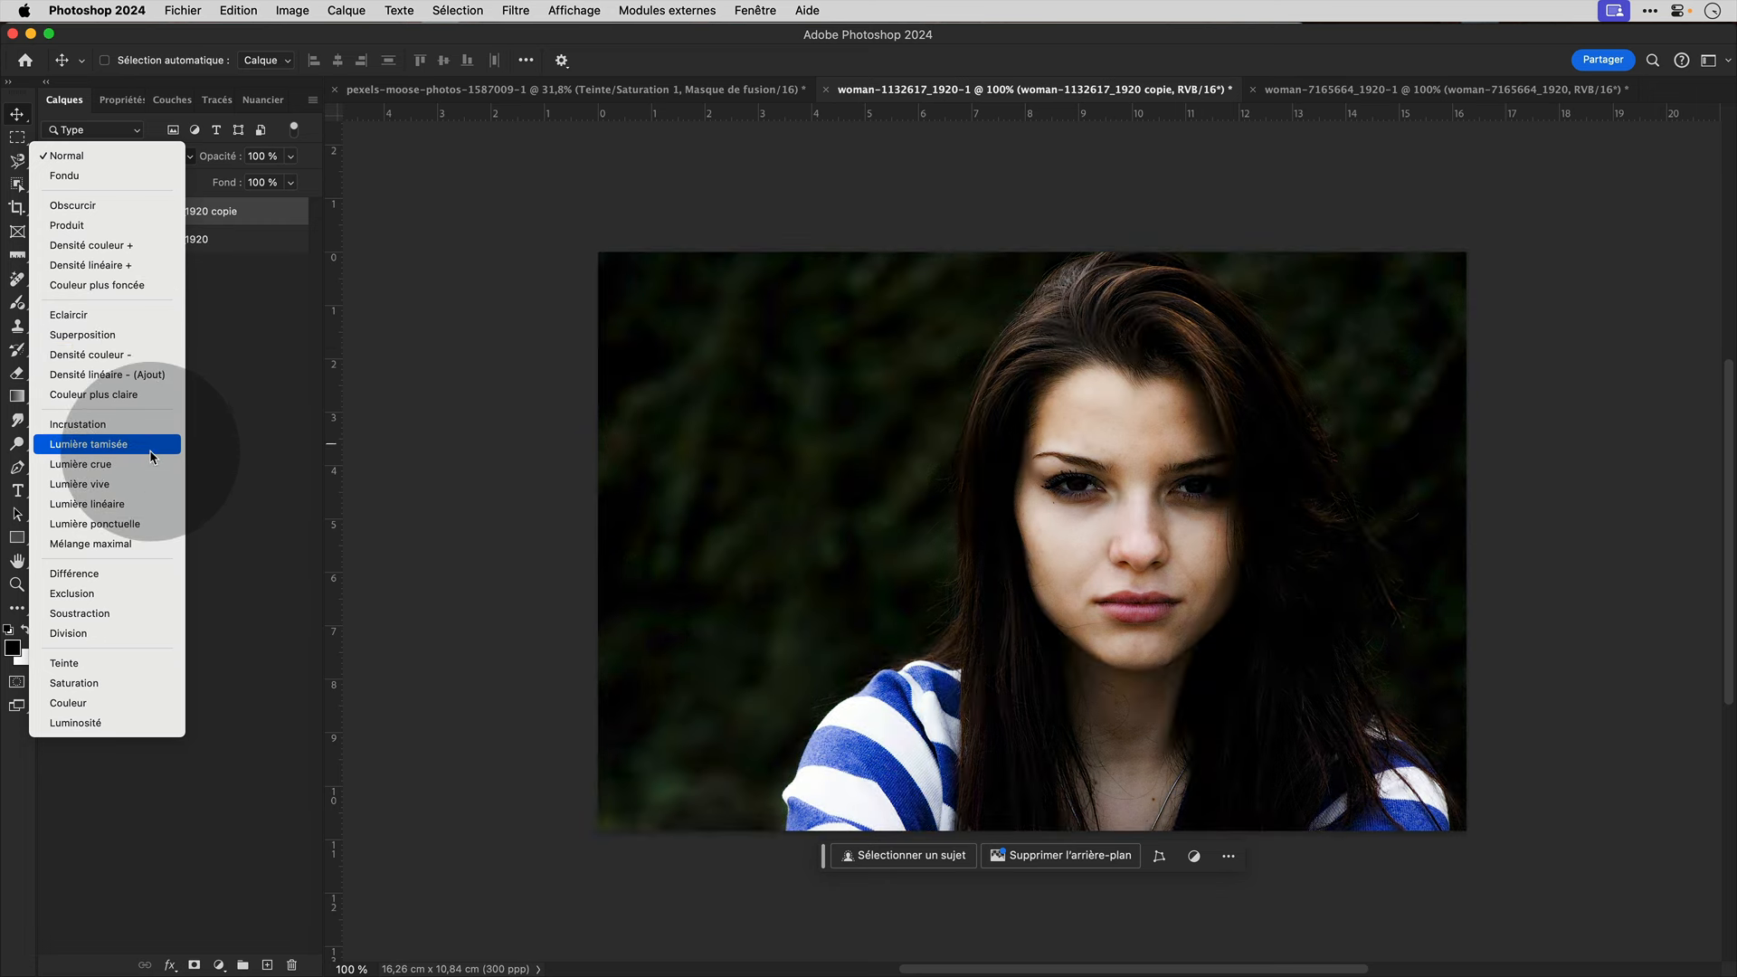
pyautogui.click(146, 445)
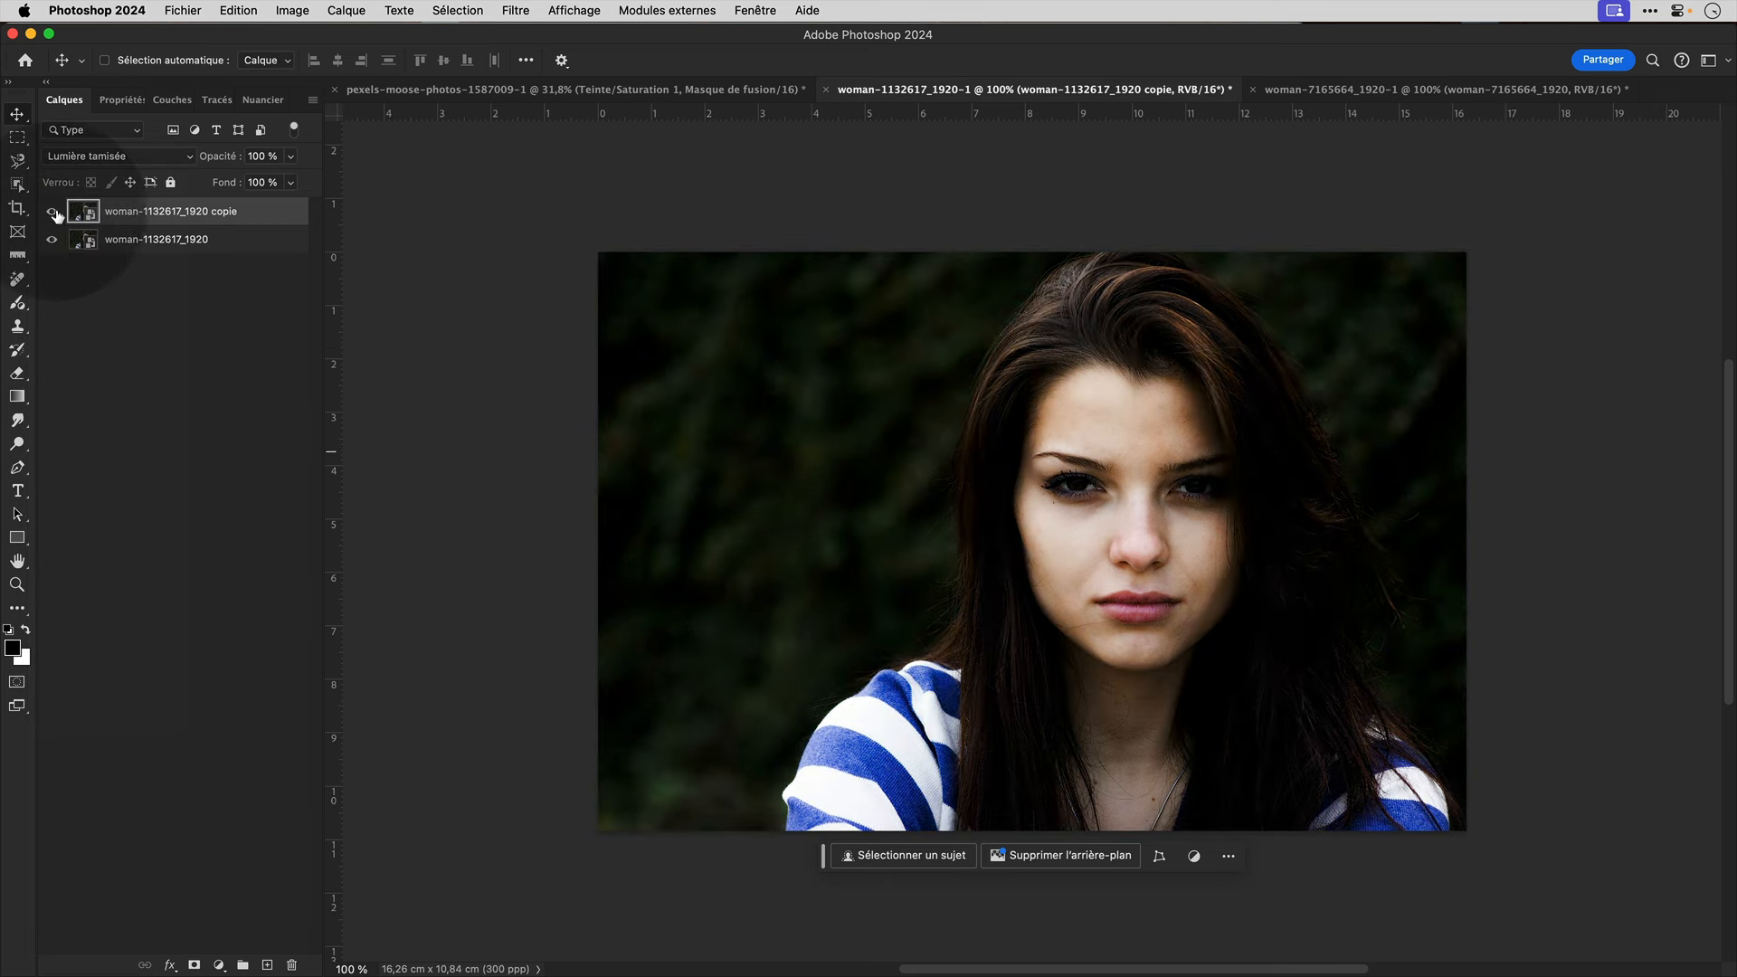
pyautogui.click(51, 211)
pyautogui.click(49, 213)
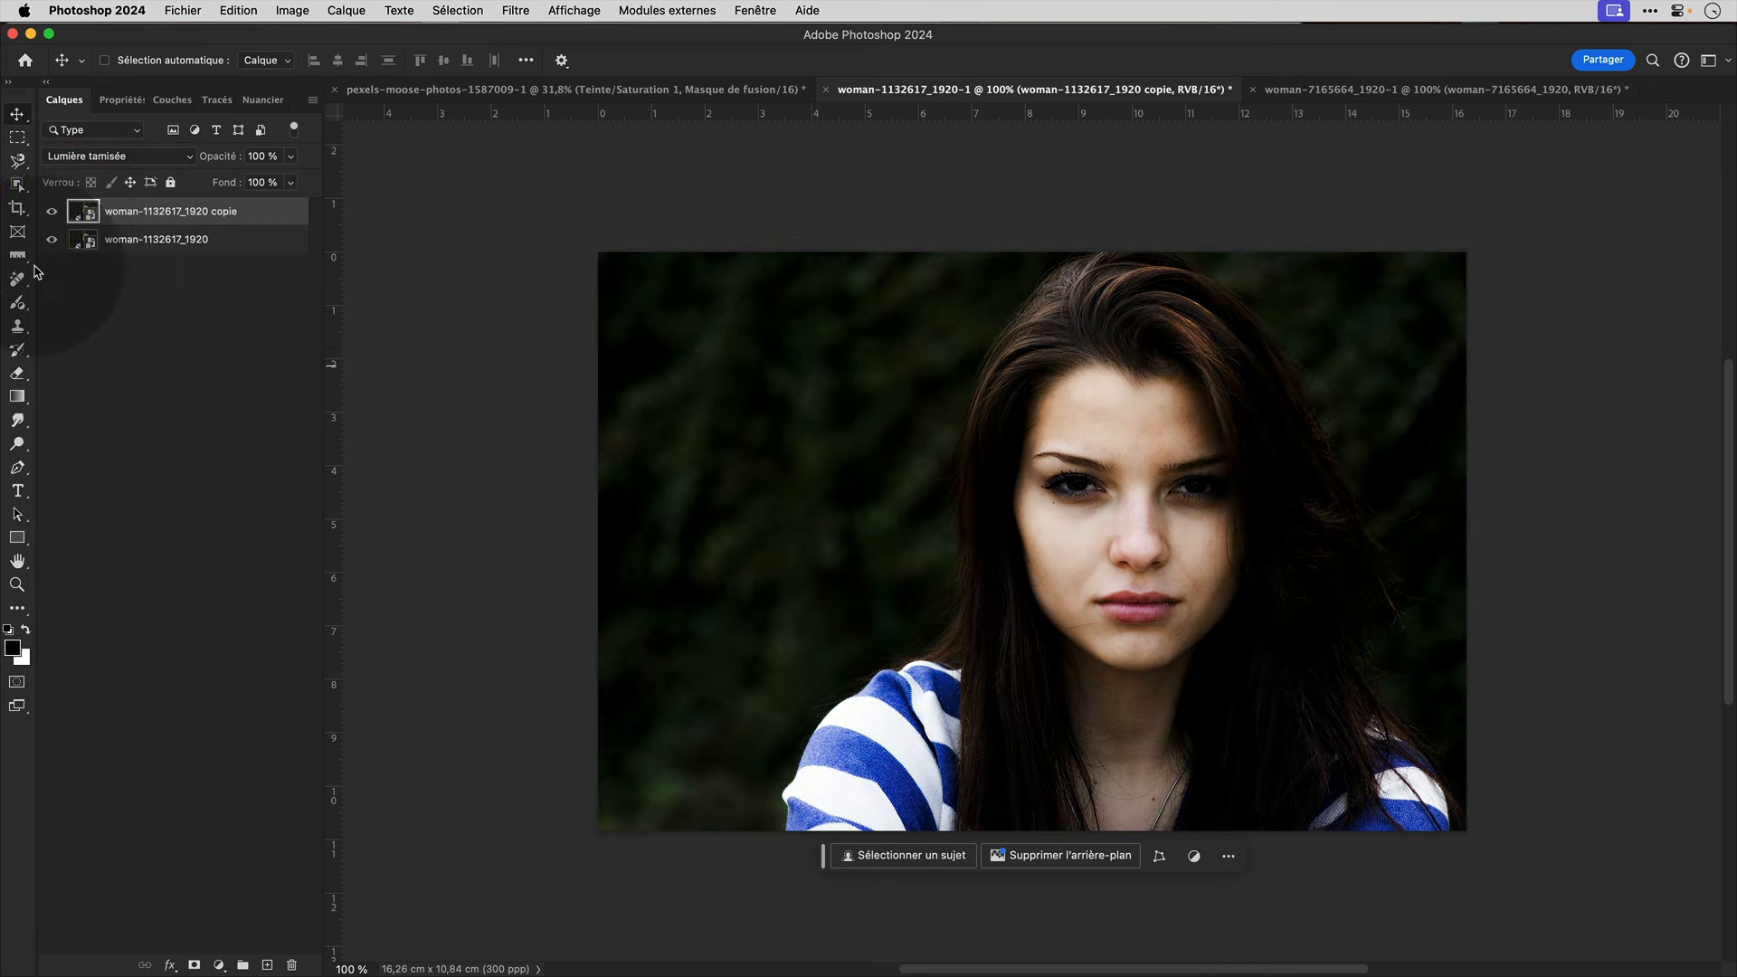
# Brush a Teinte/Saturation adjustment over the dark-haired woman, set its Saturation to +31, and compare the result with the original layer.
pyautogui.click(17, 302)
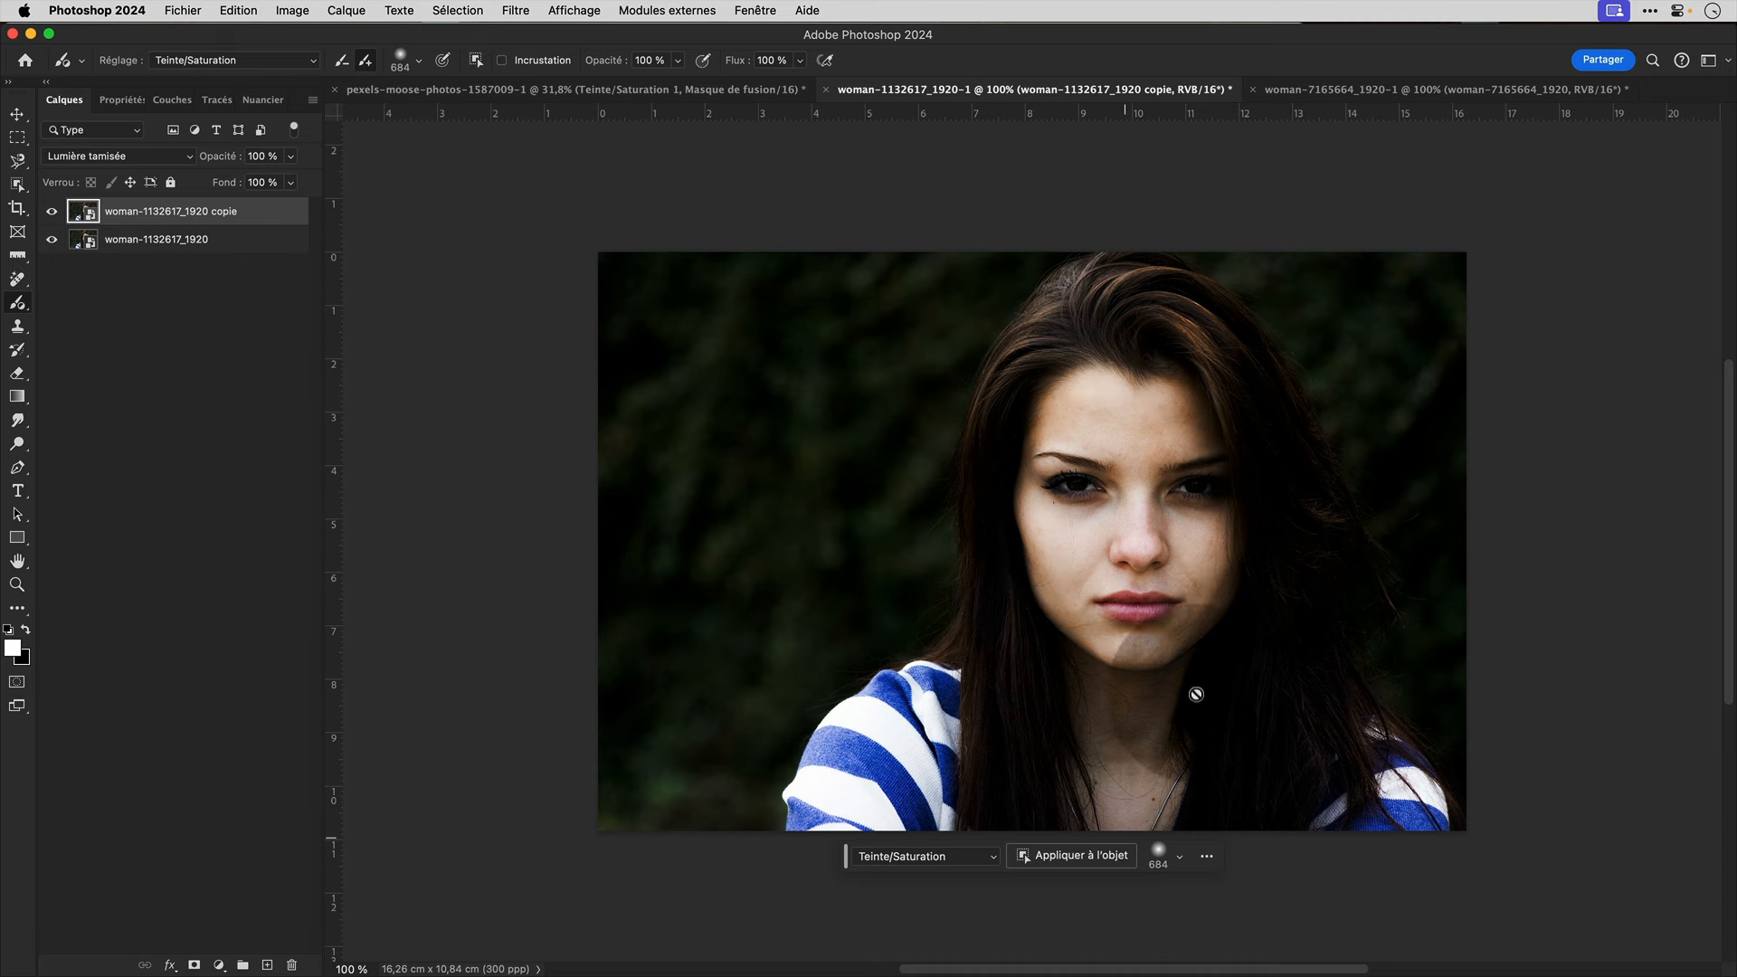
pyautogui.moveTo(1136, 382)
pyautogui.mouseDown()
pyautogui.moveTo(1081, 469)
pyautogui.moveTo(1111, 547)
pyautogui.moveTo(1102, 644)
pyautogui.moveTo(1175, 587)
pyautogui.moveTo(1160, 389)
pyautogui.moveTo(1161, 571)
pyautogui.mouseUp()
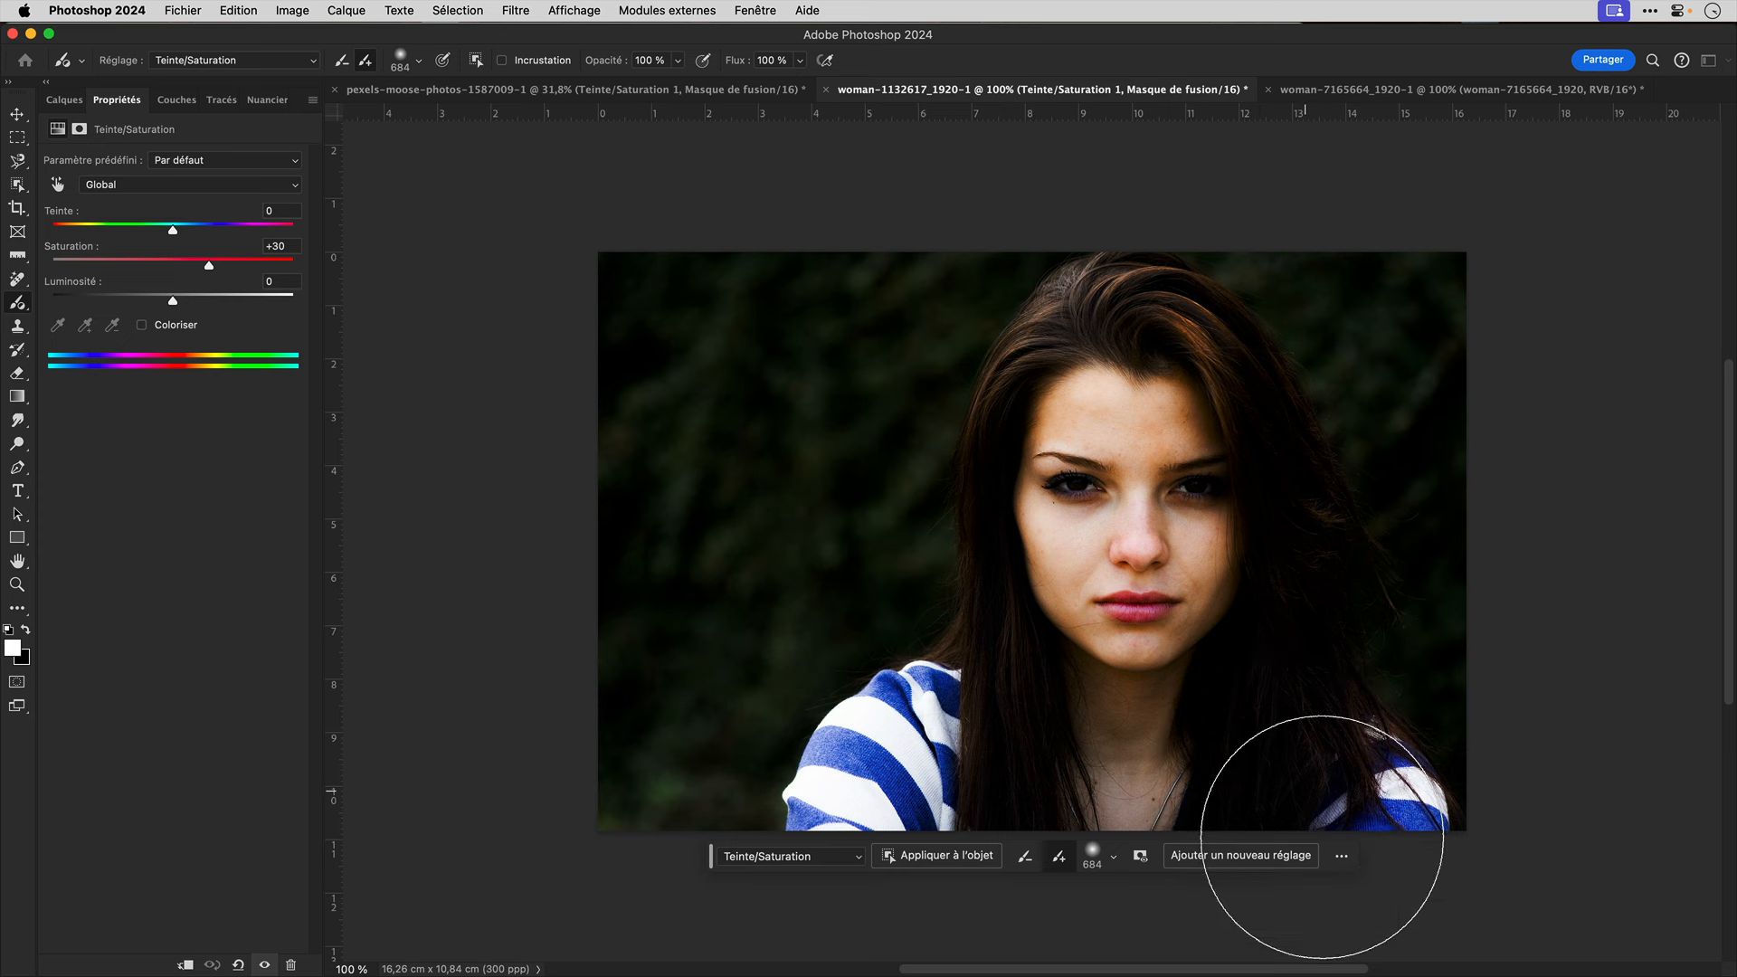
pyautogui.moveTo(210, 266)
pyautogui.mouseDown()
pyautogui.moveTo(259, 269)
pyautogui.moveTo(193, 269)
pyautogui.mouseUp()
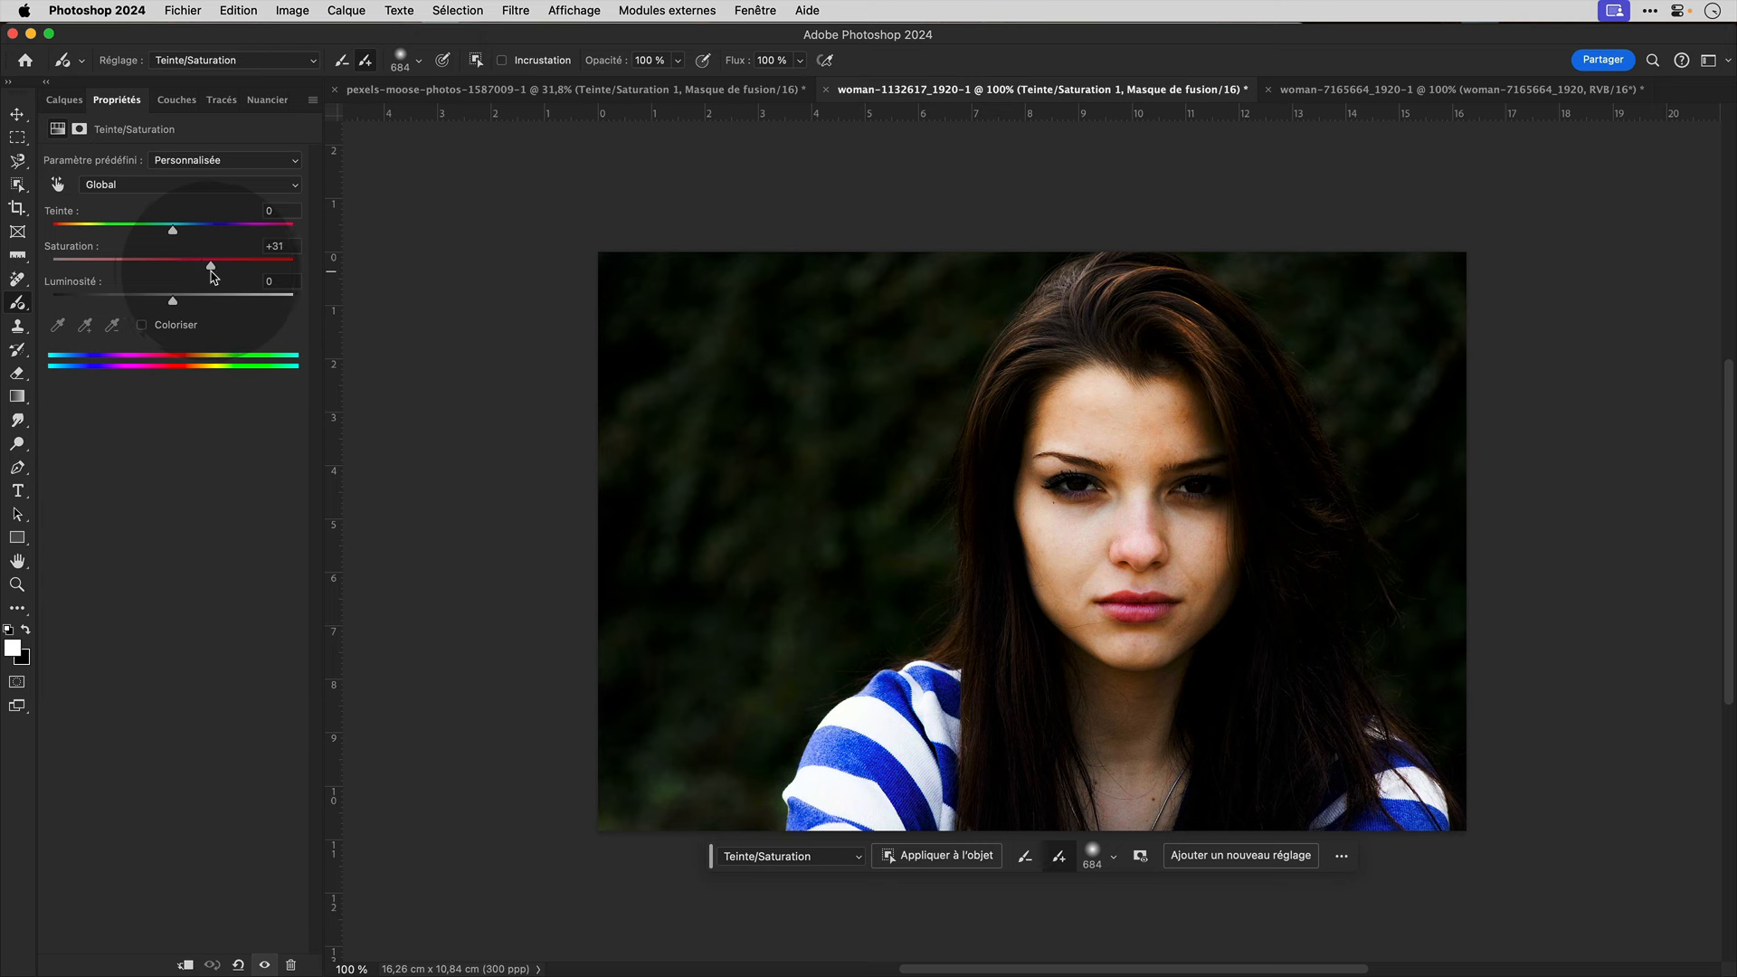
pyautogui.click(64, 100)
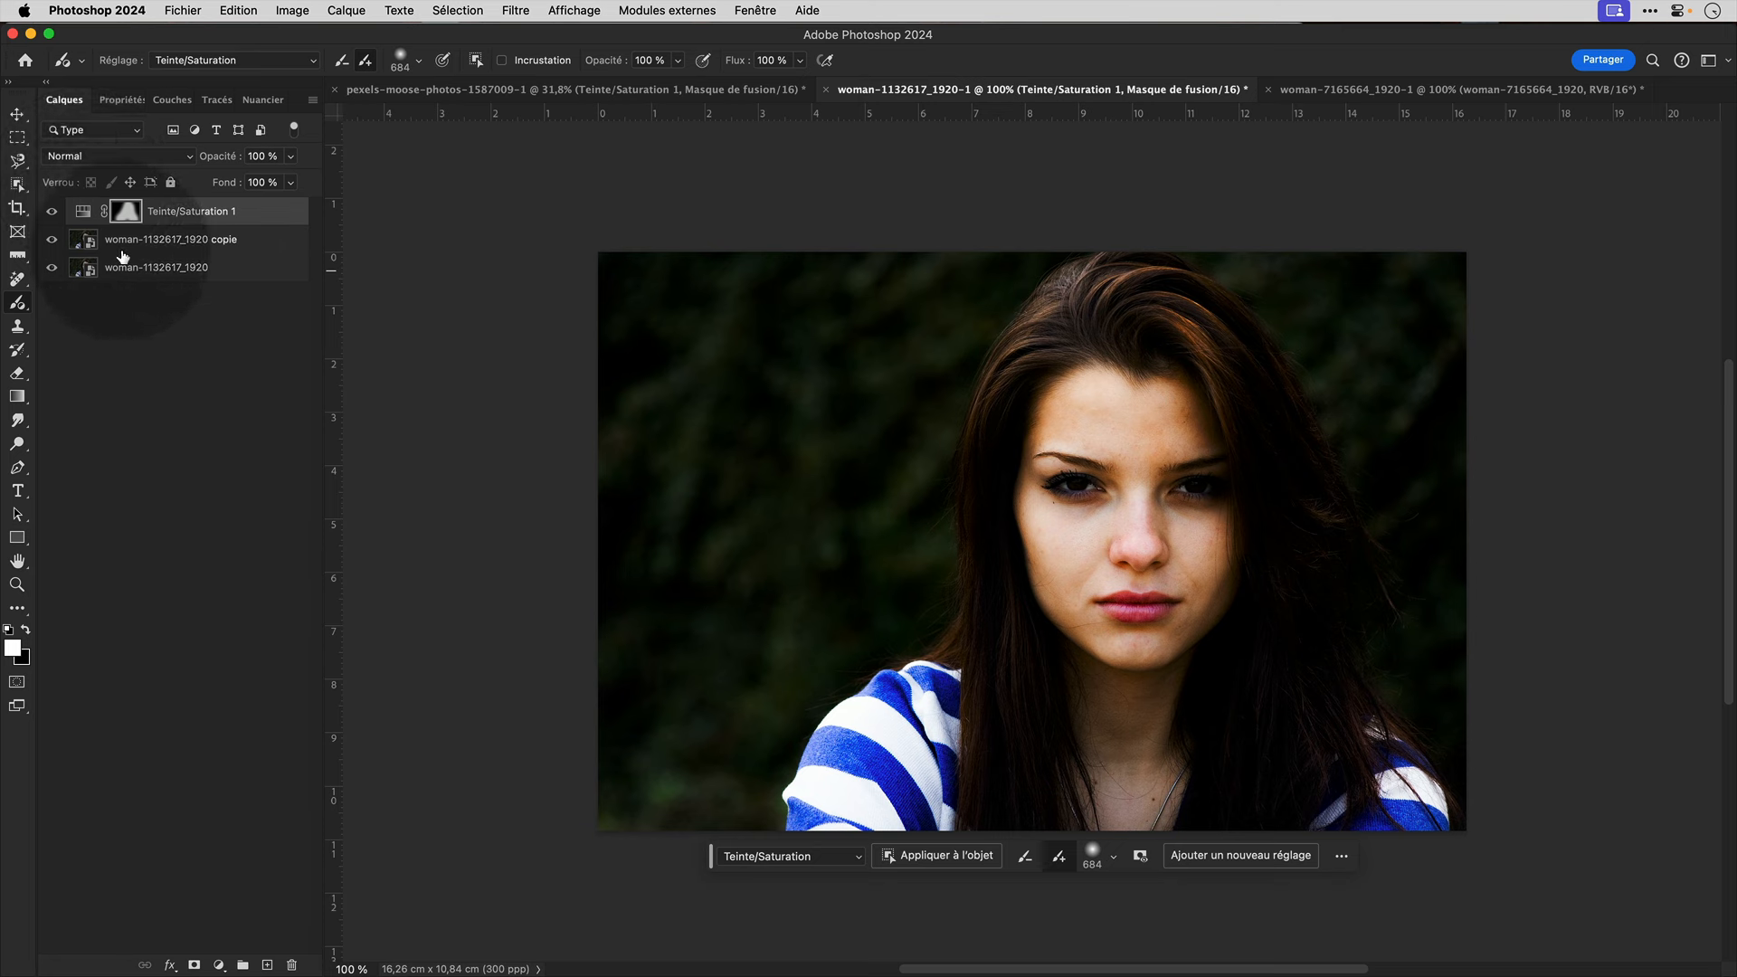
pyautogui.keyDown('alt'); pyautogui.click(52, 267); pyautogui.keyUp('alt')
pyautogui.keyDown('alt'); pyautogui.click(51, 269); pyautogui.keyUp('alt')
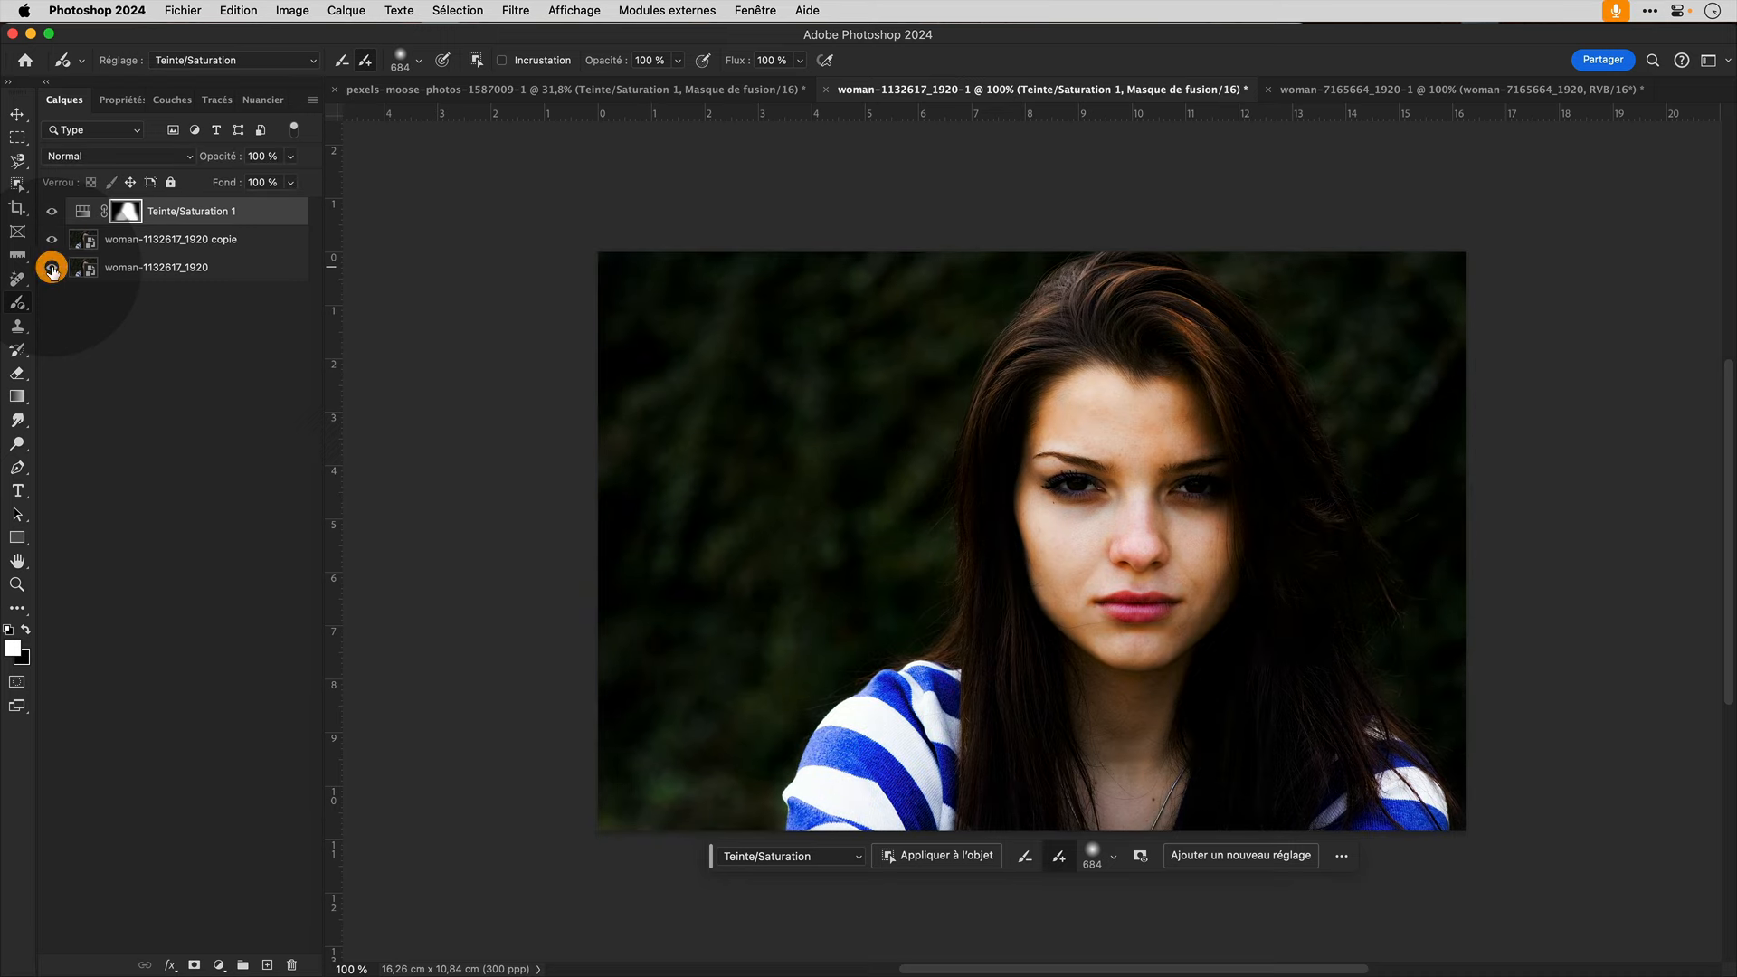
# In woman-7165664_1920-1, duplicate the photo layer and set the copy's blend mode to Lumière tamisée.
pyautogui.click(1302, 90)
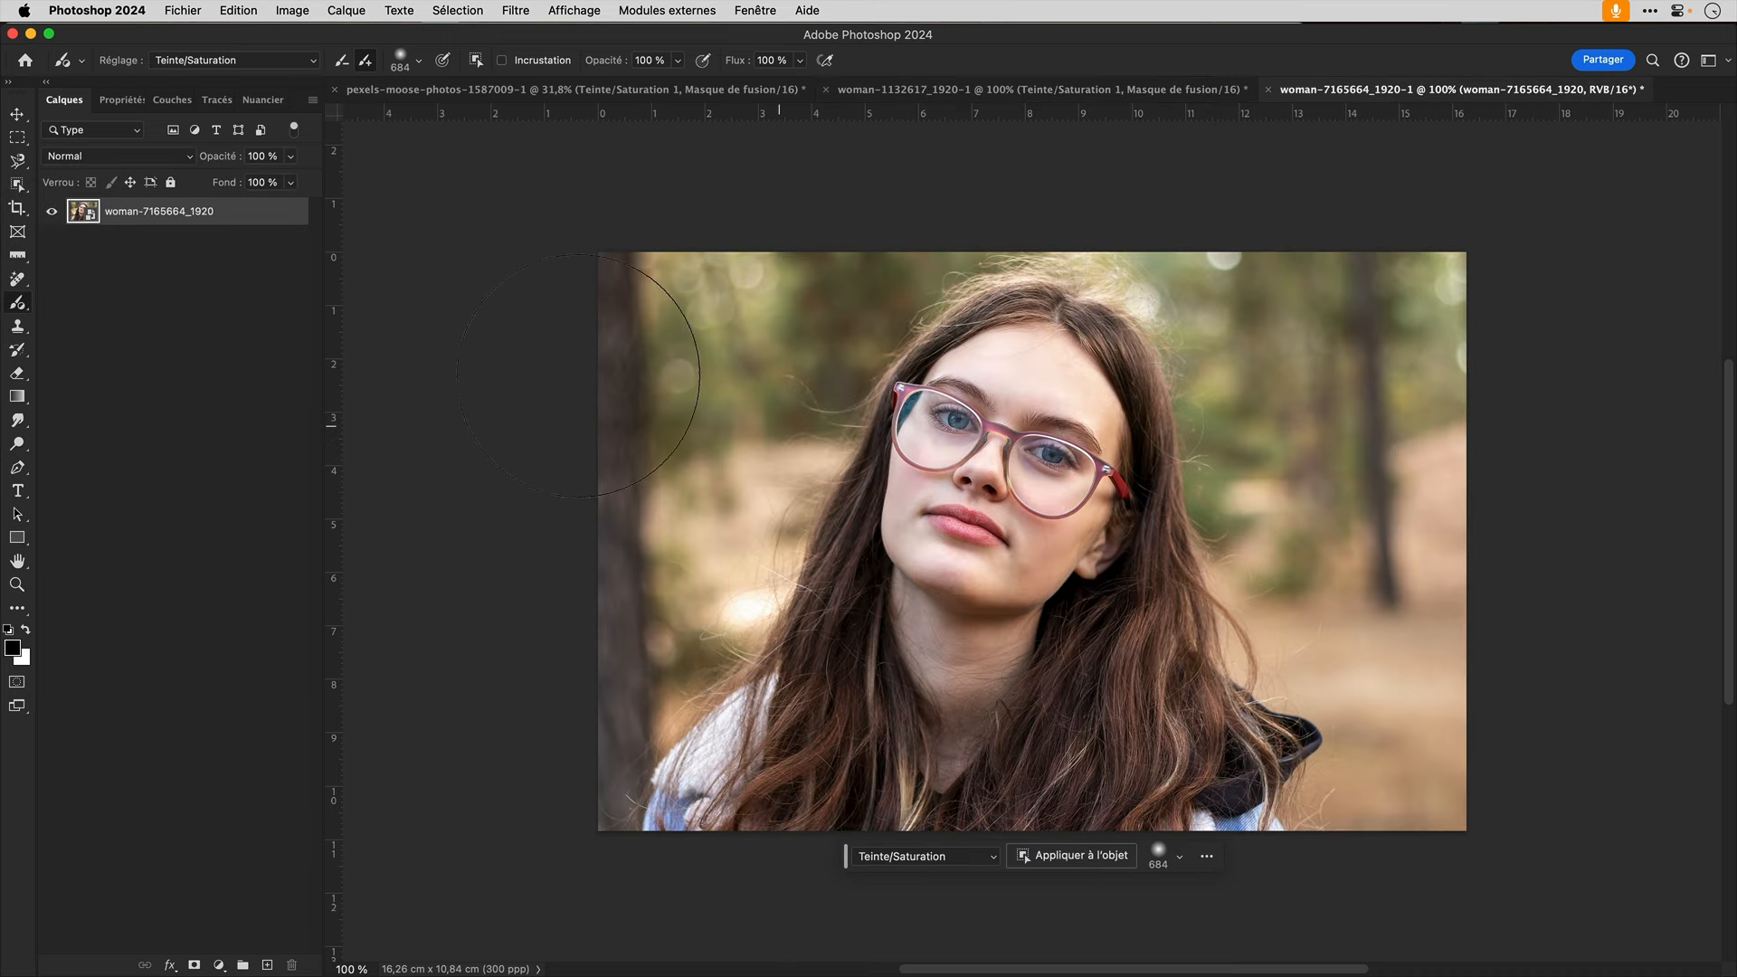
pyautogui.press('super+j')
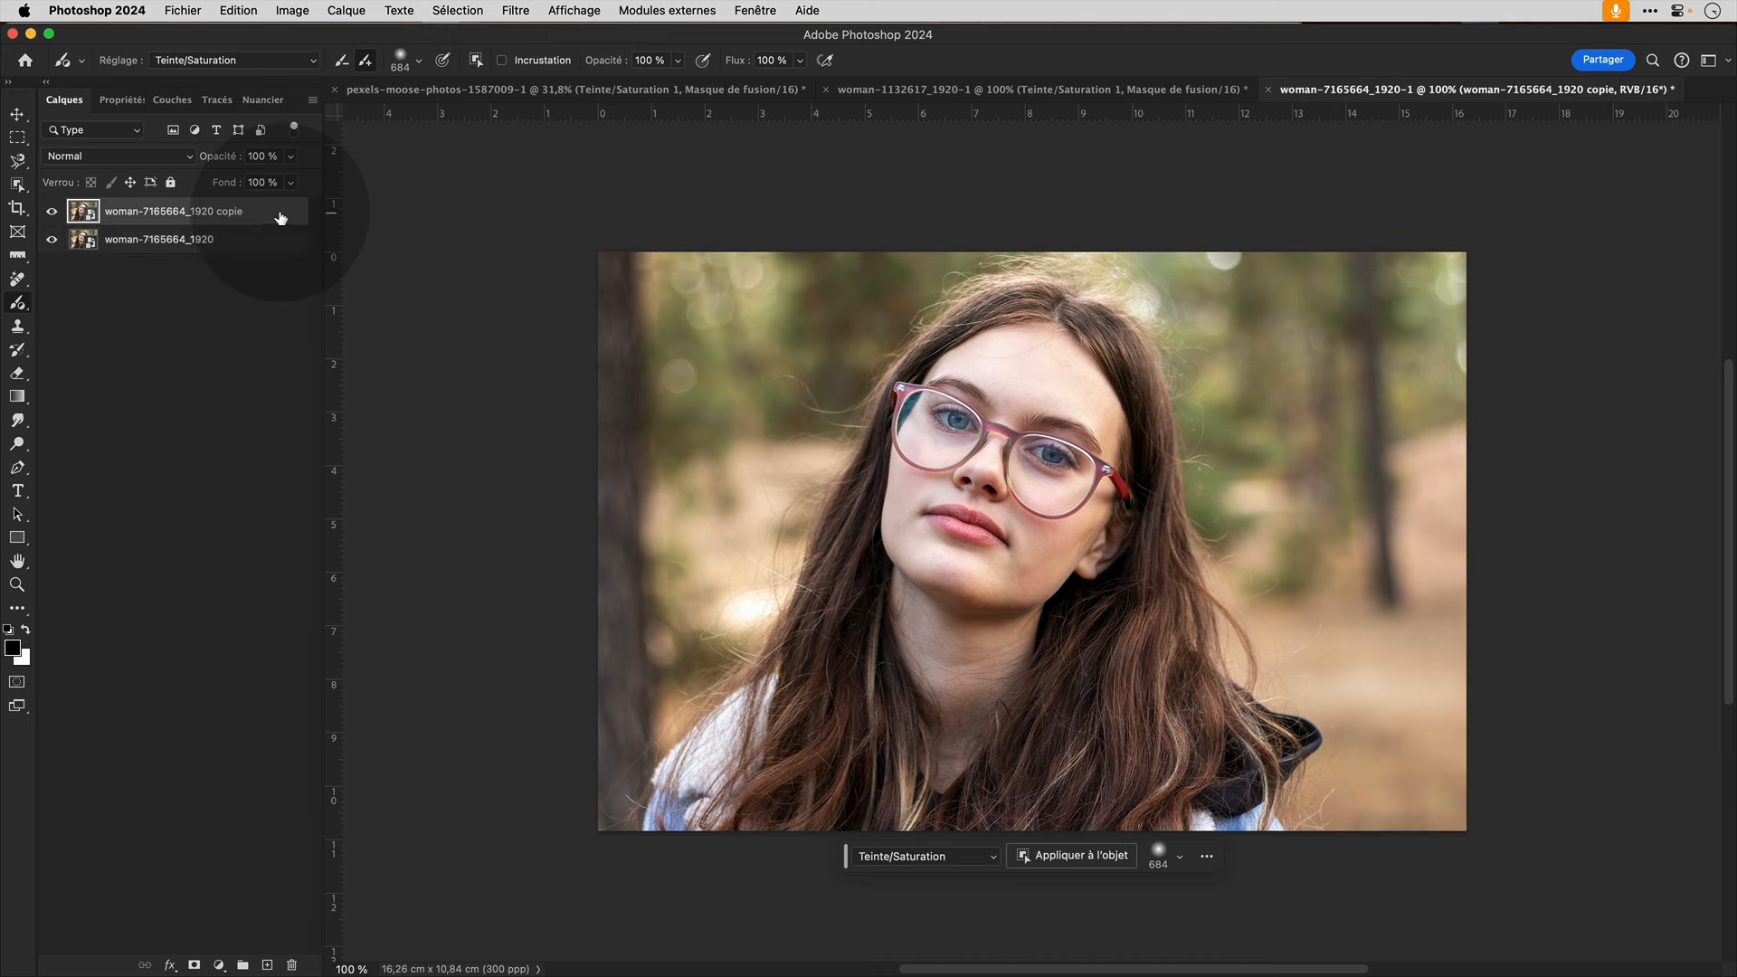
pyautogui.click(118, 156)
pyautogui.click(144, 445)
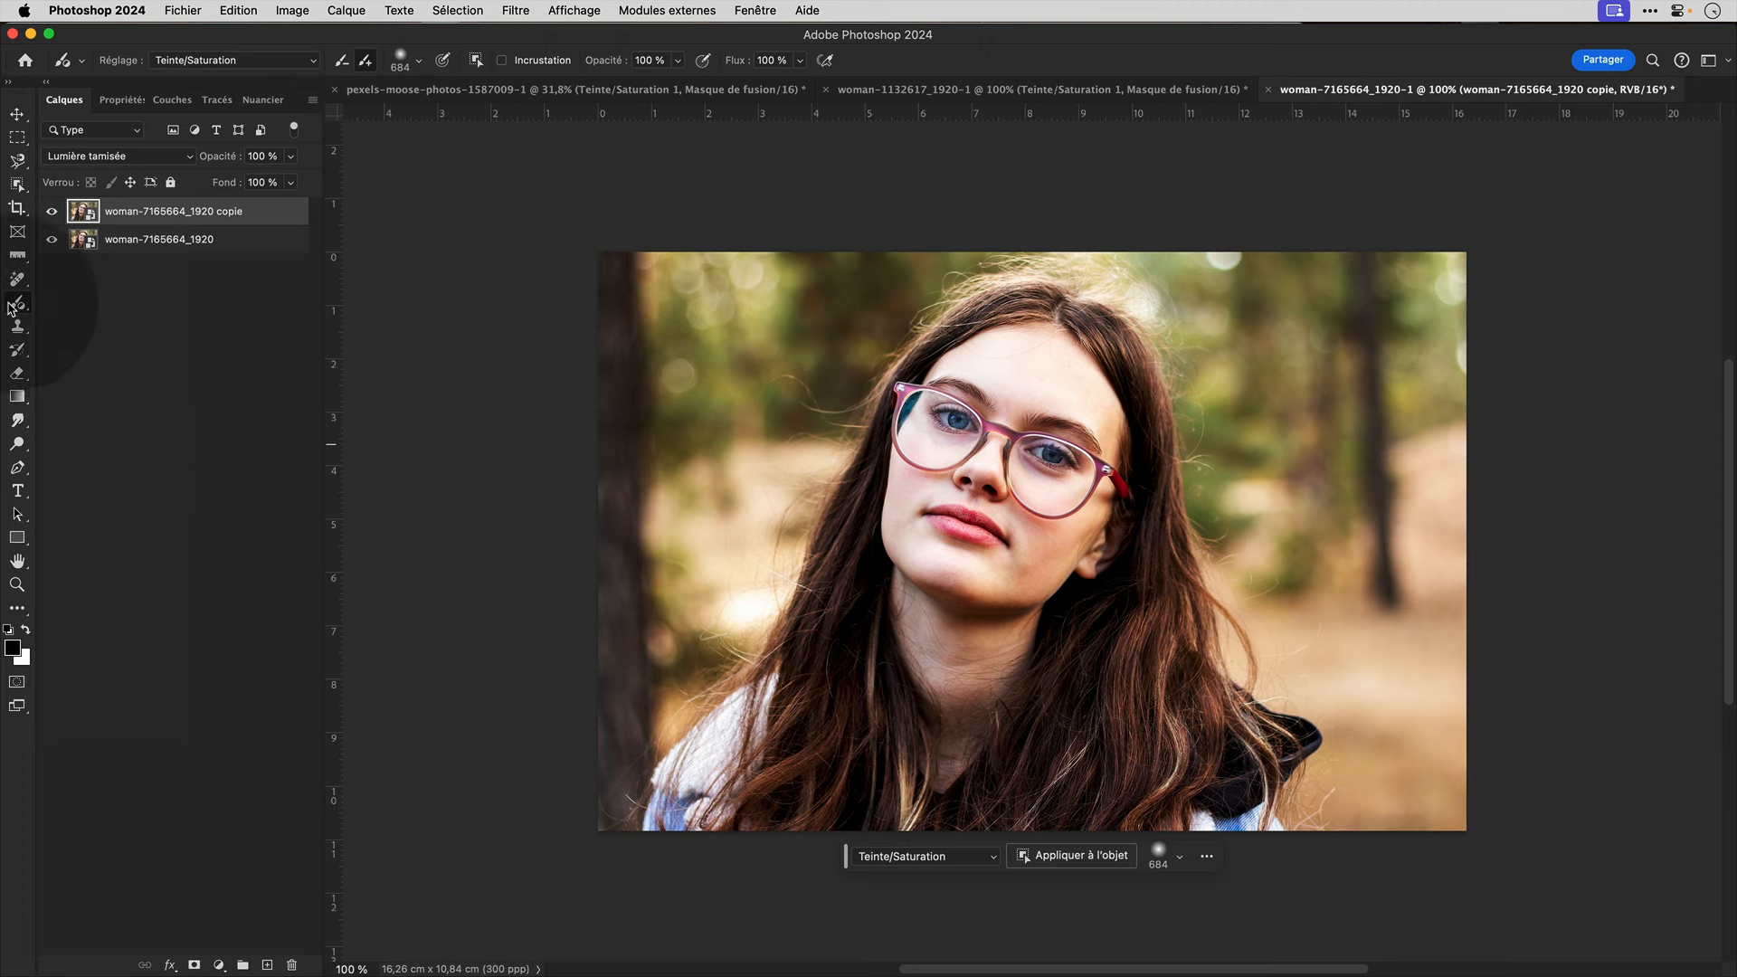
# Apply the Adjustment Brush's Teinte/Saturation adjustment to the detected woman with glasses and compare the result with the original layer.
pyautogui.click(1076, 856)
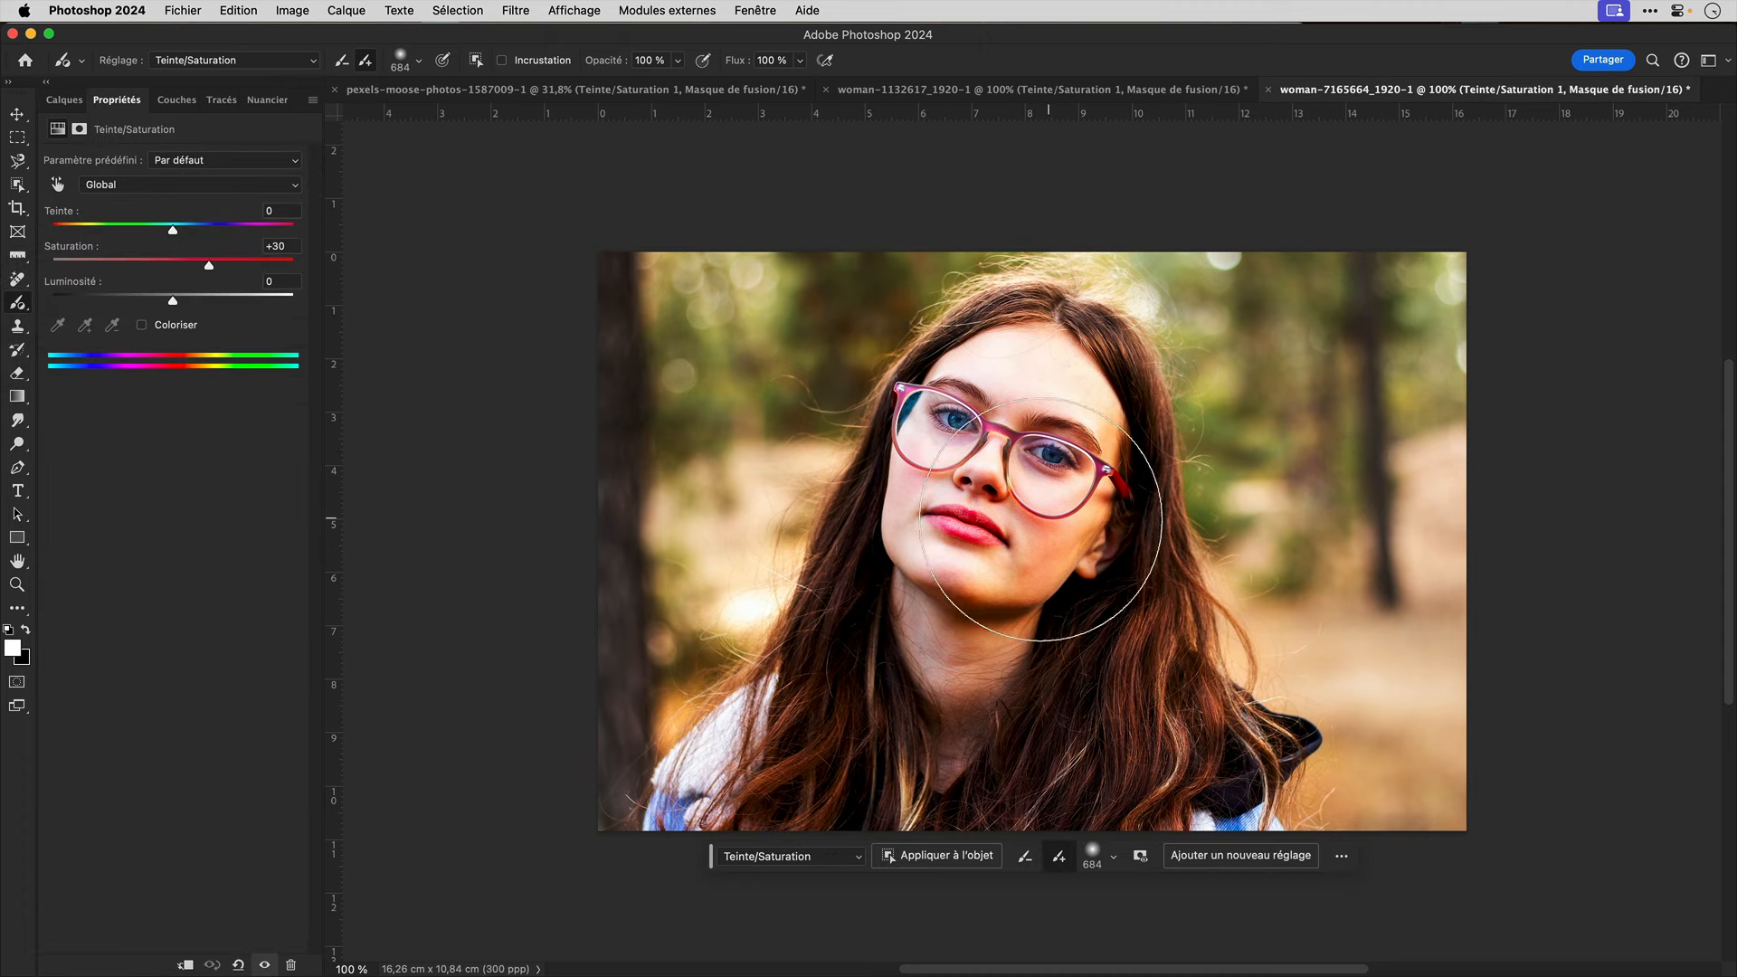
pyautogui.click(63, 99)
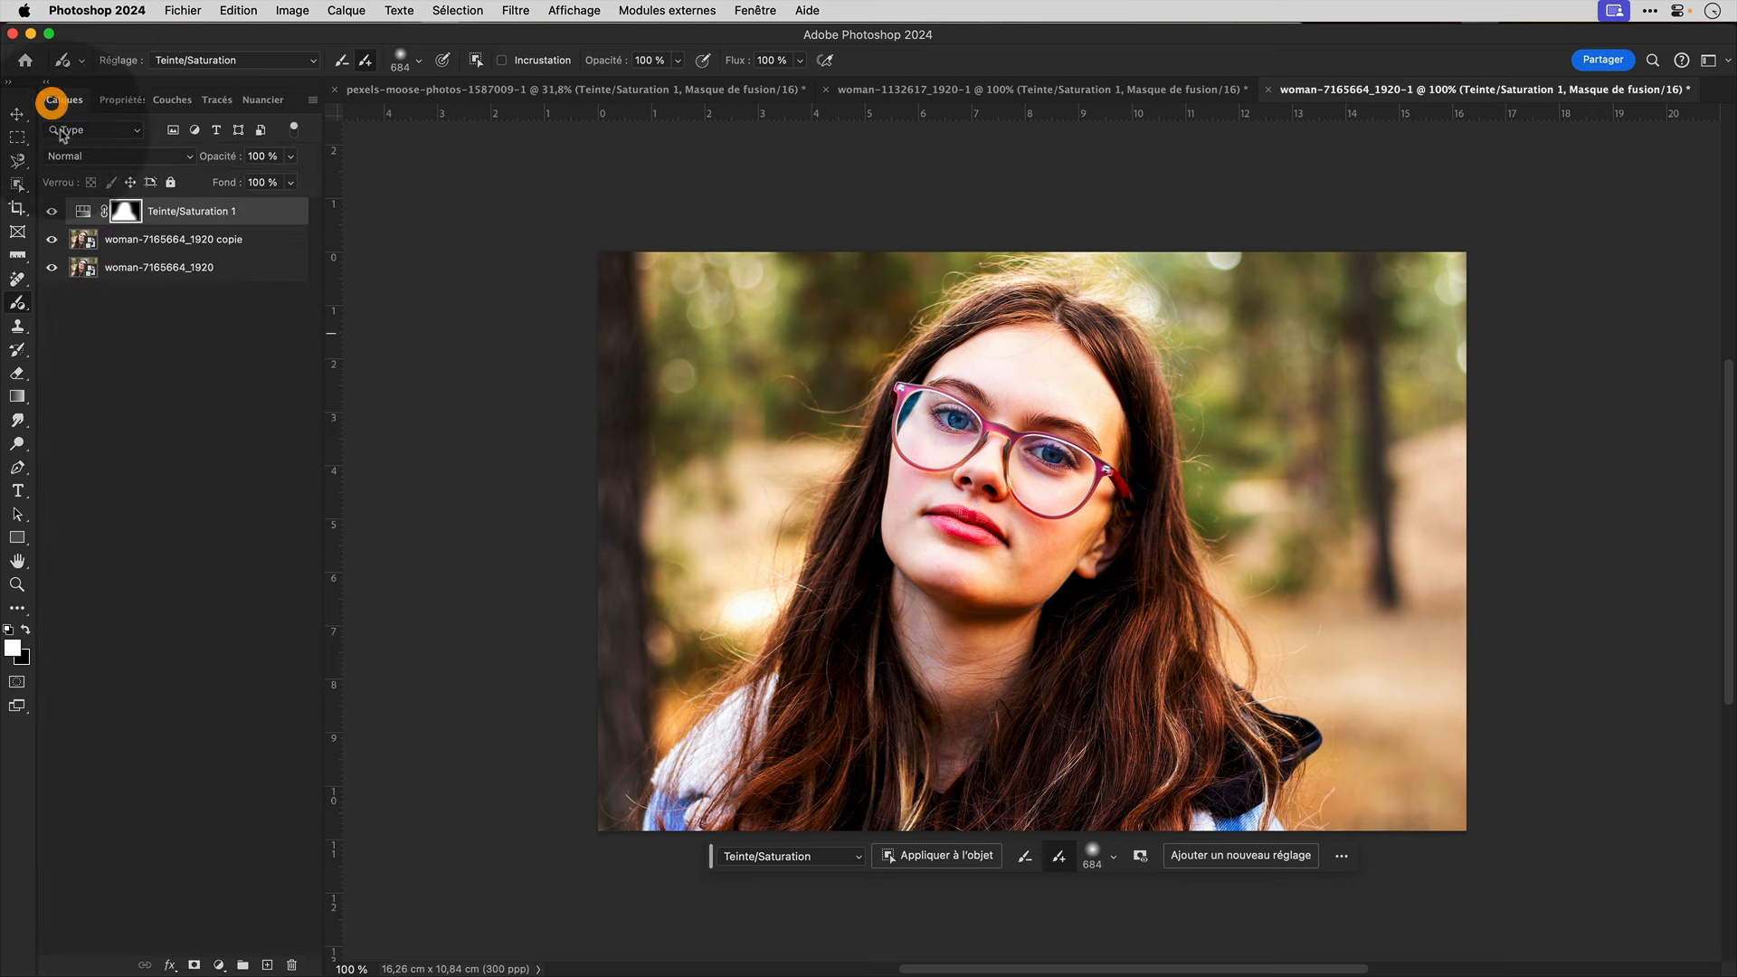
pyautogui.keyDown('alt'); pyautogui.click(50, 268); pyautogui.keyUp('alt')
pyautogui.keyDown('alt'); pyautogui.click(50, 269); pyautogui.keyUp('alt')
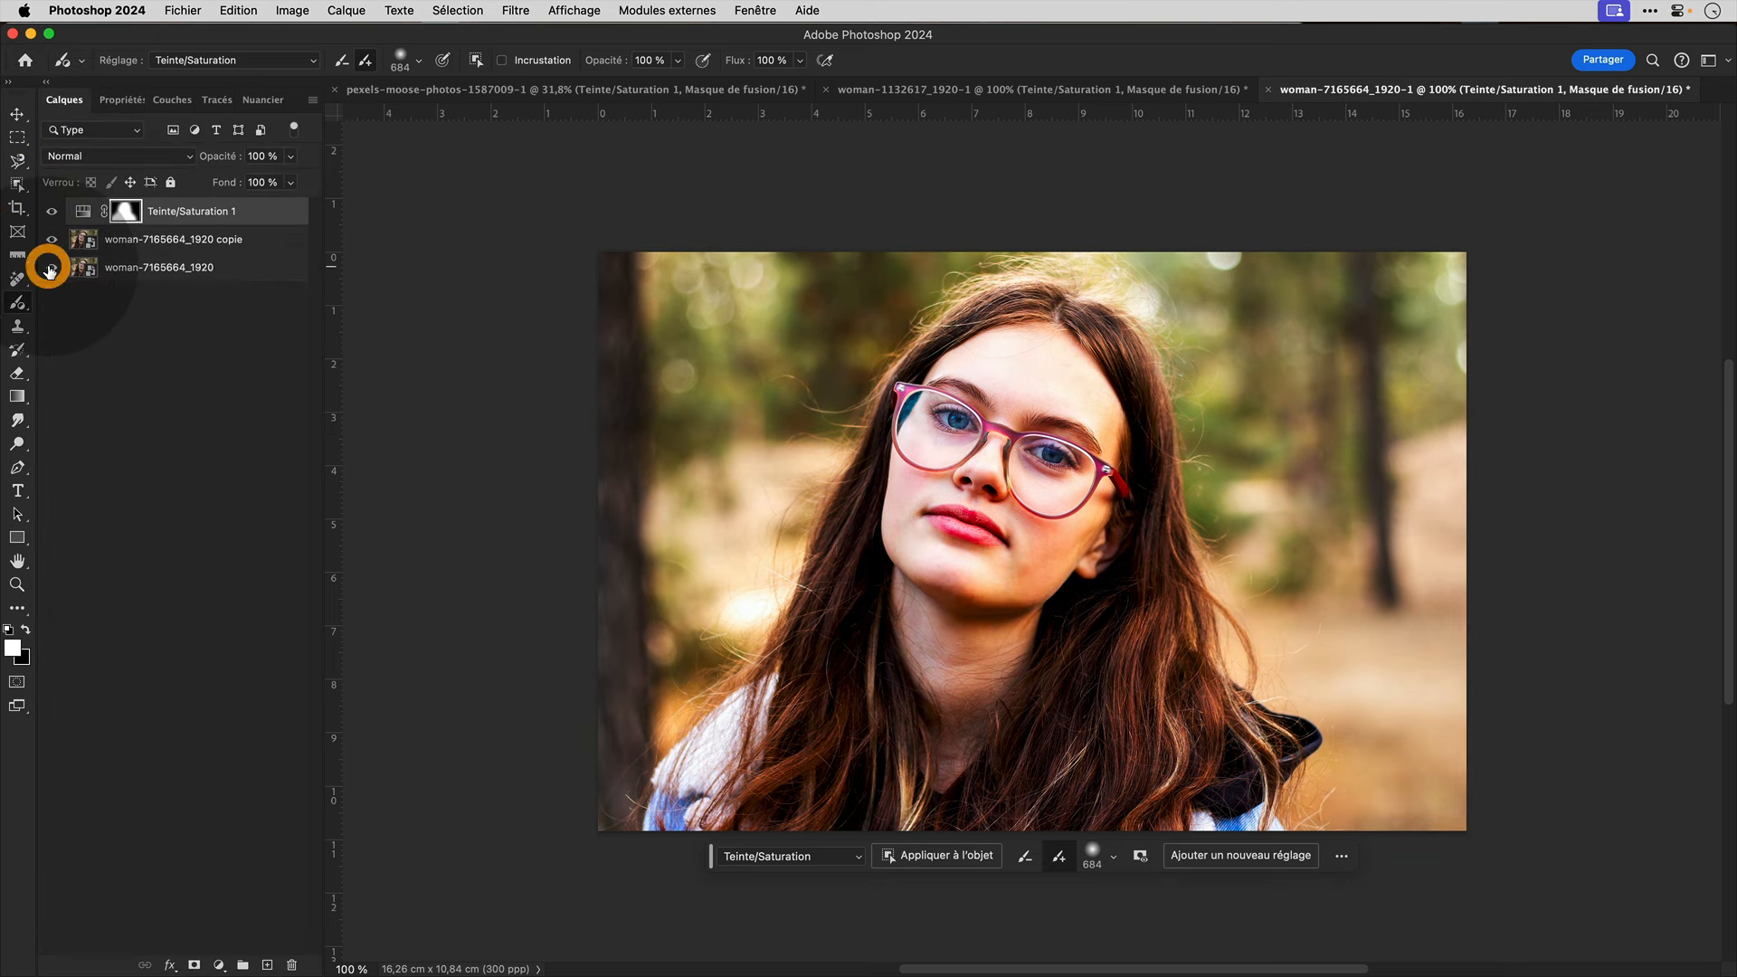